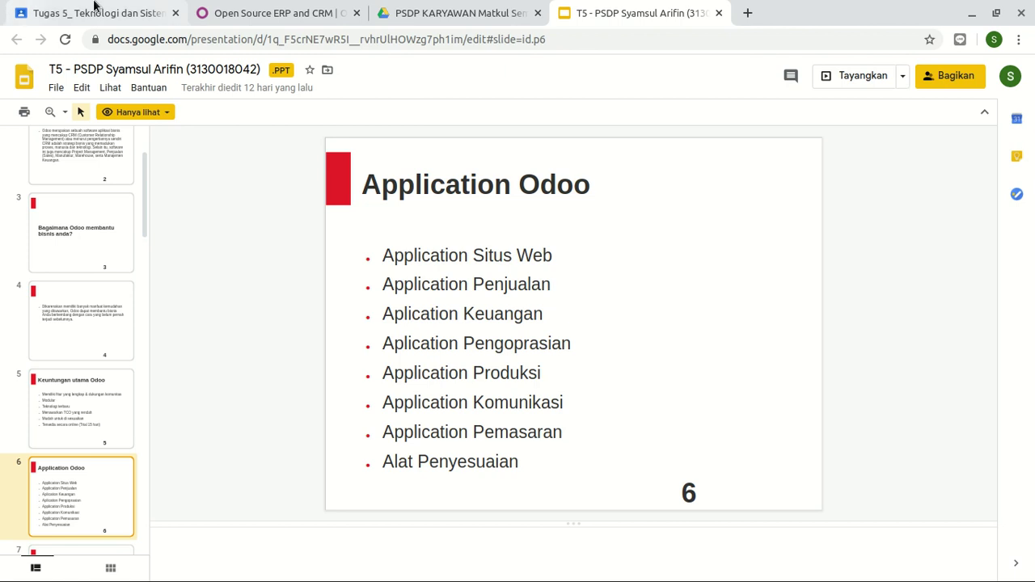
- Open the full All Apps list on odoo.com via '... and many more'
left_click(263, 8)
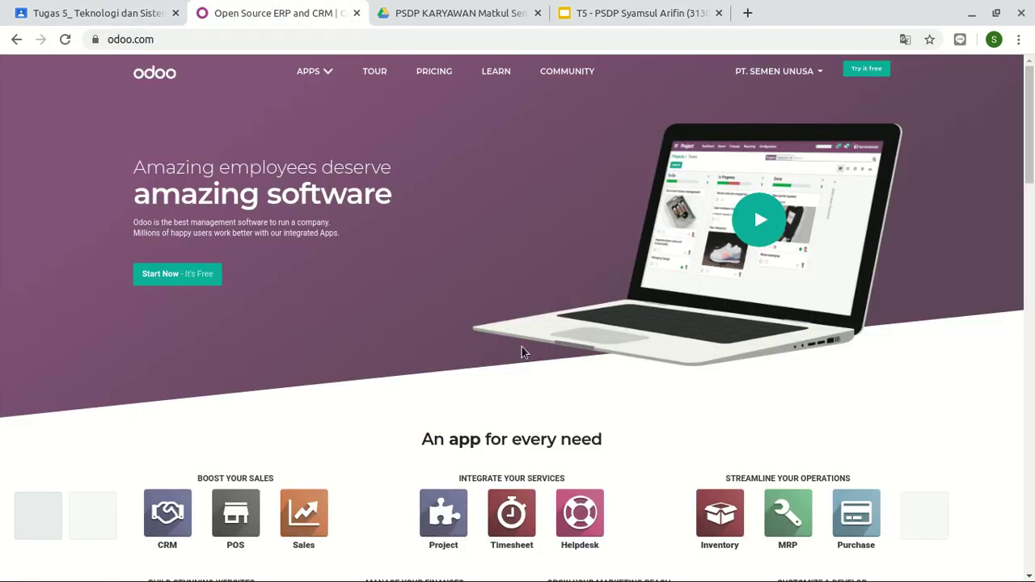
scroll(521, 348, "down", 3)
left_click(517, 414)
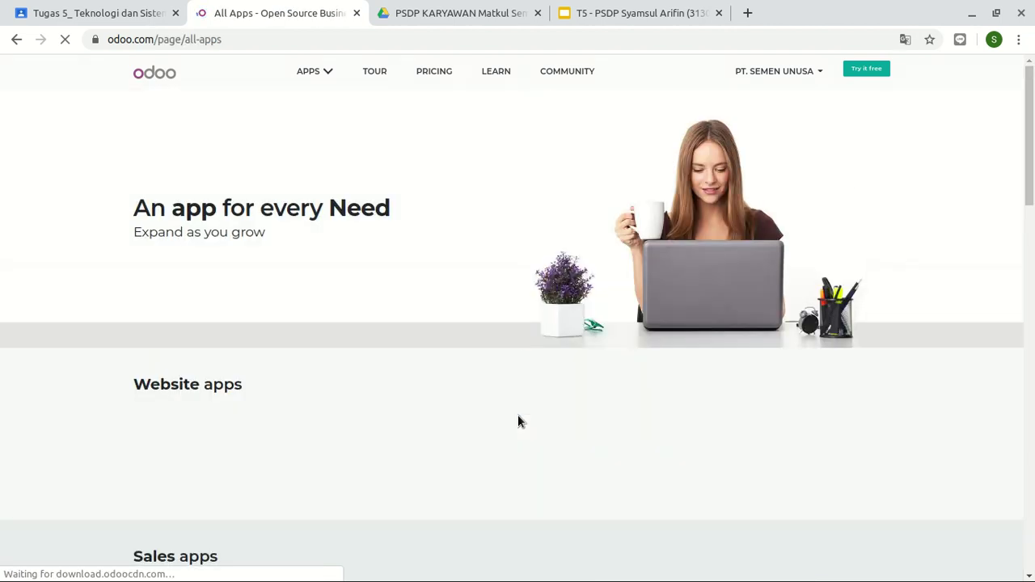
scroll(433, 420, "down", 3)
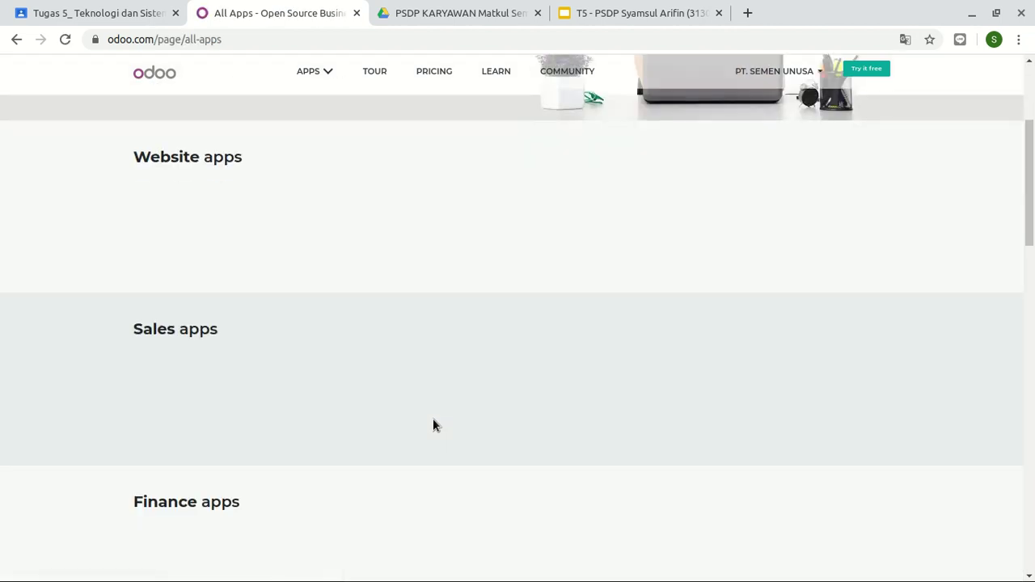
scroll(432, 419, "up", 2)
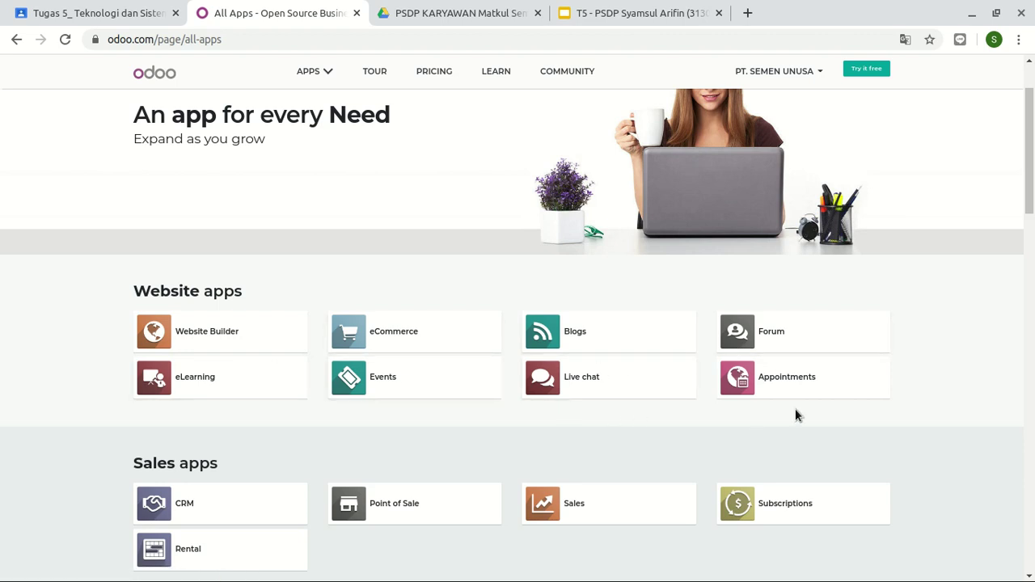
- Scroll through the app categories, then bring up the T5 presentation preview in Drive
scroll(891, 393, "down", 3)
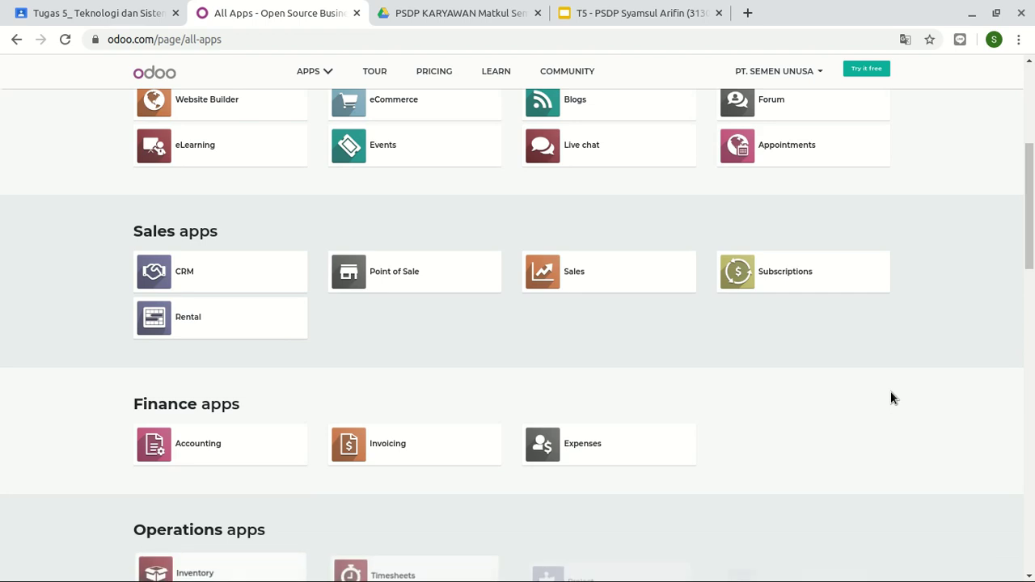
scroll(891, 393, "down", 4)
scroll(891, 394, "down", 3)
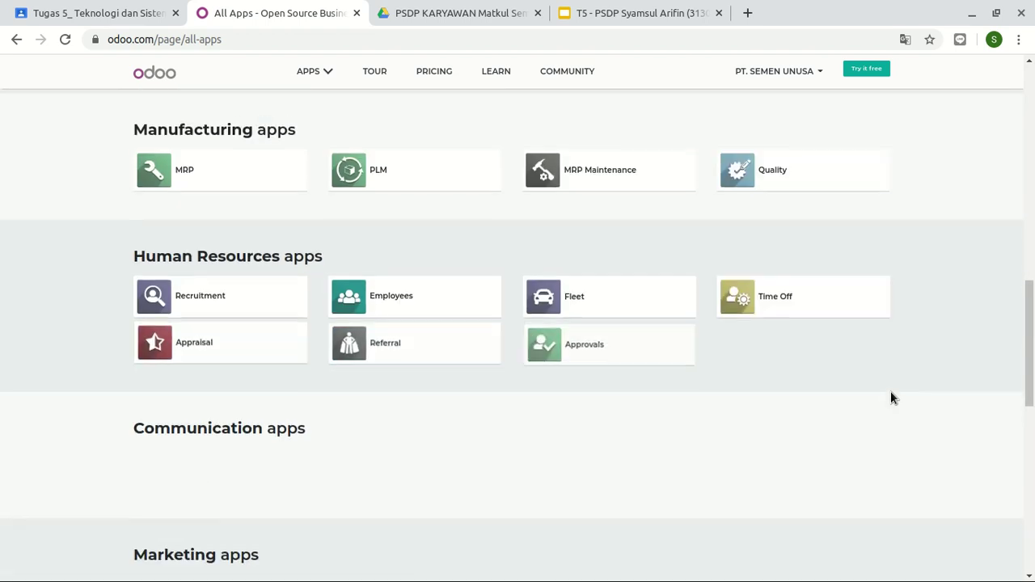
scroll(891, 394, "up", 2)
scroll(892, 392, "up", 8)
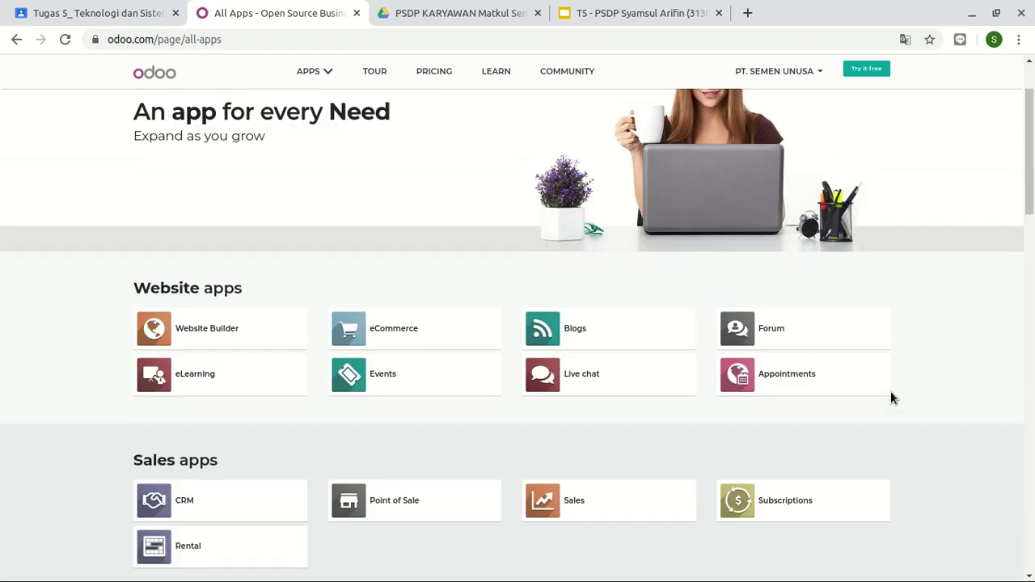
scroll(891, 392, "down", 2)
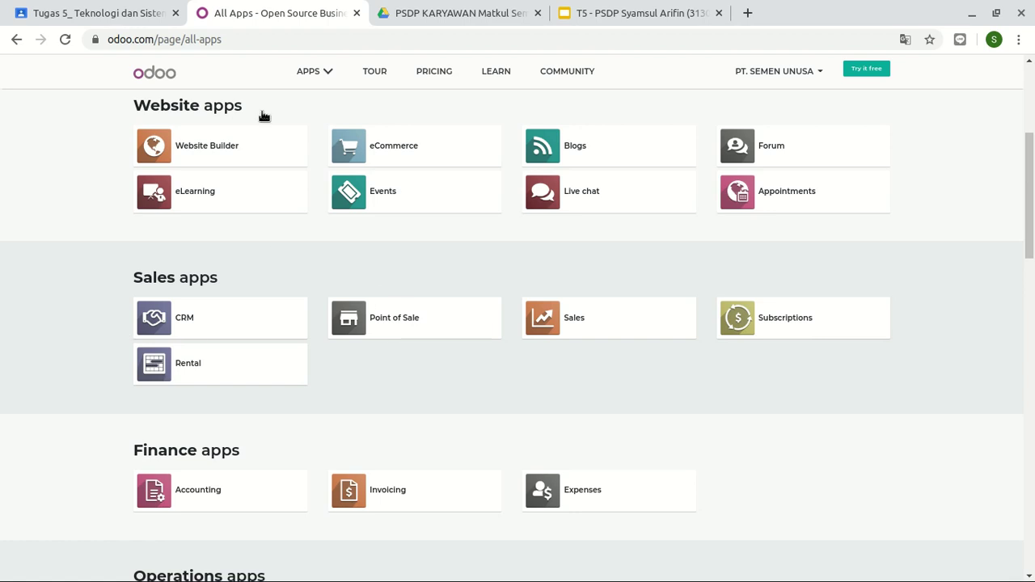
left_click(439, 12)
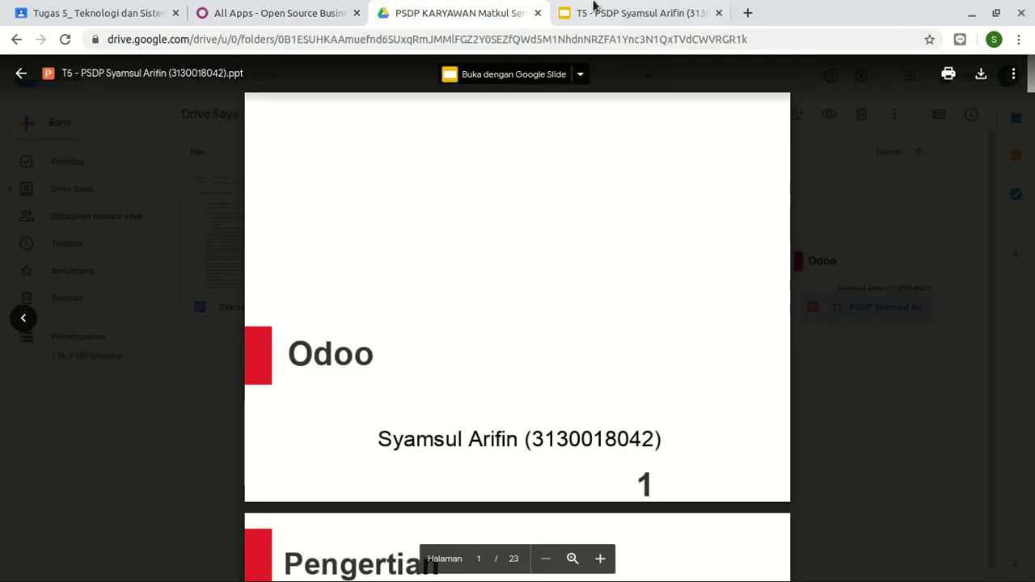
- Glance at the presentation, then scroll the Odoo All Apps page again
left_click(590, 11)
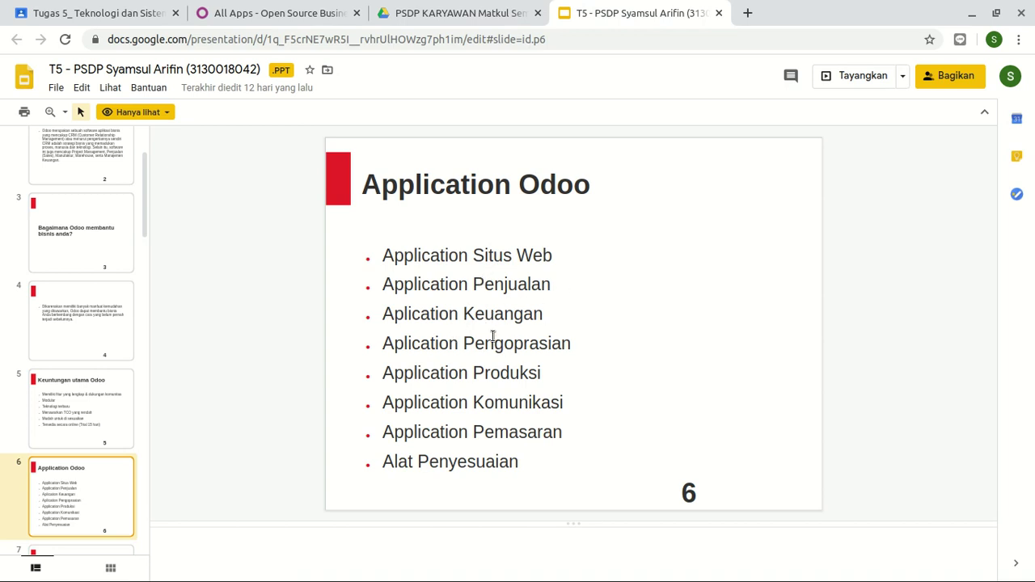
left_click(314, 9)
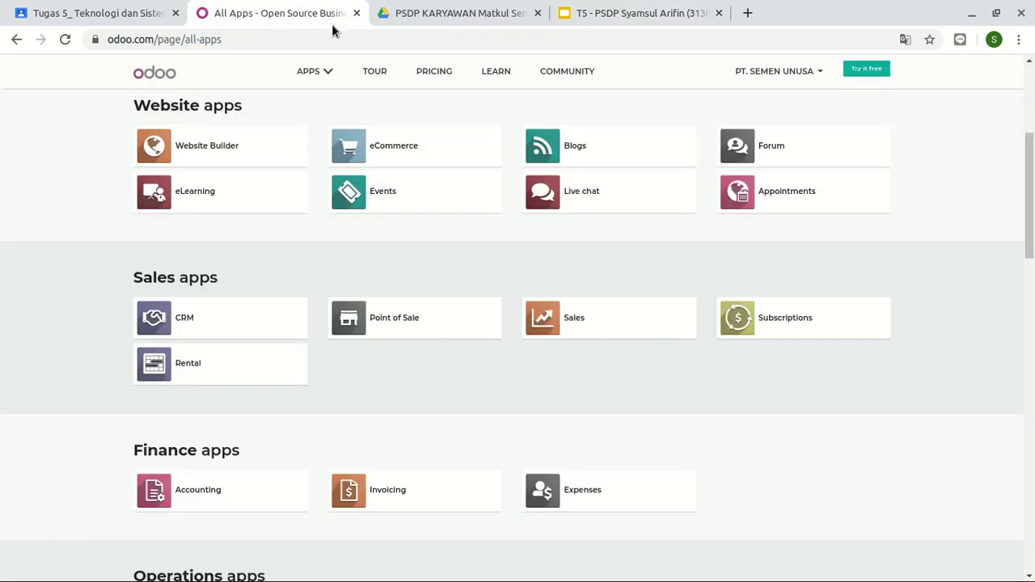
scroll(534, 323, "down", 4)
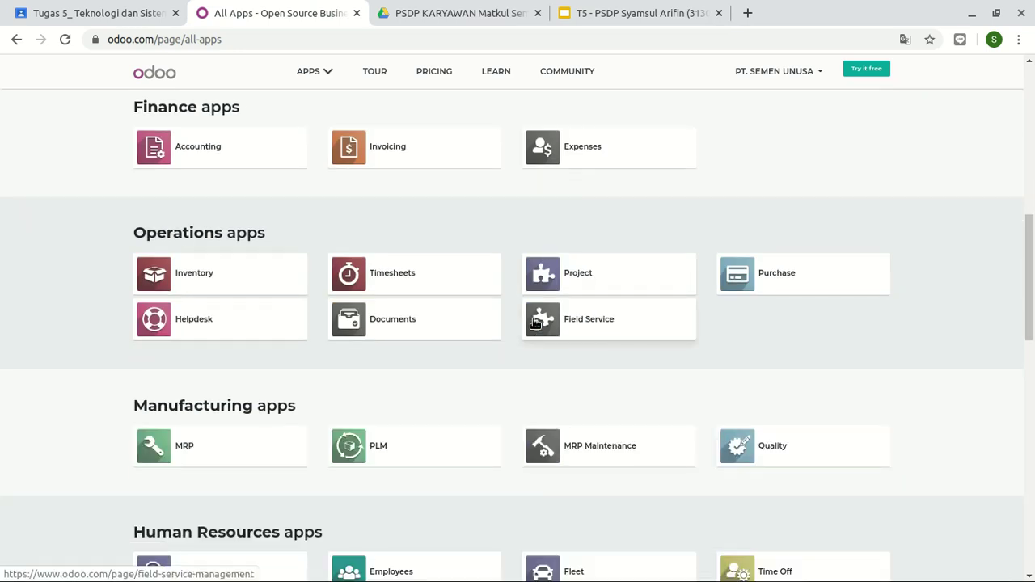
scroll(534, 323, "up", 6)
scroll(533, 323, "down", 5)
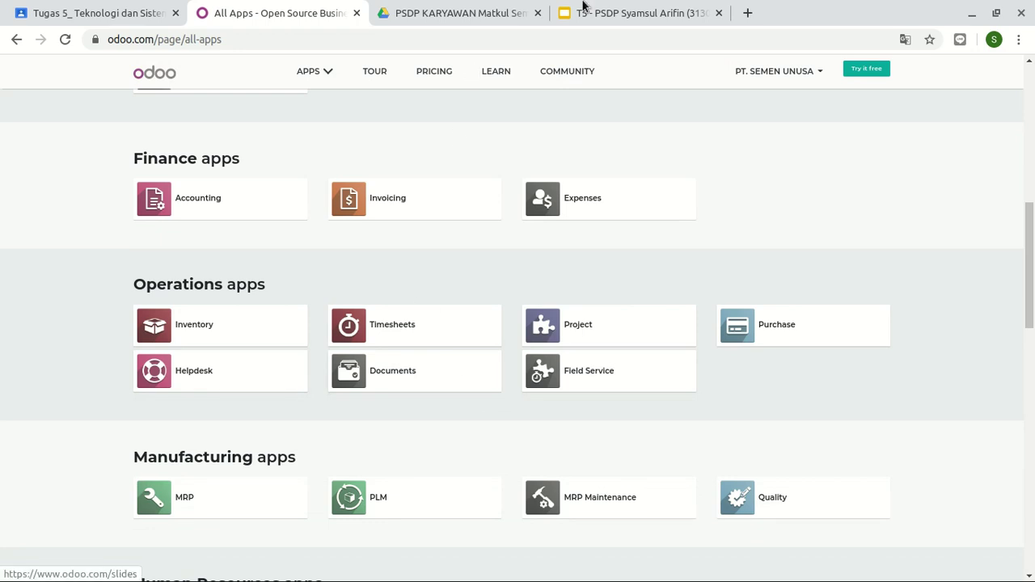
- Compare the slides with the apps catalogue, scrolling through its categories
left_click(624, 11)
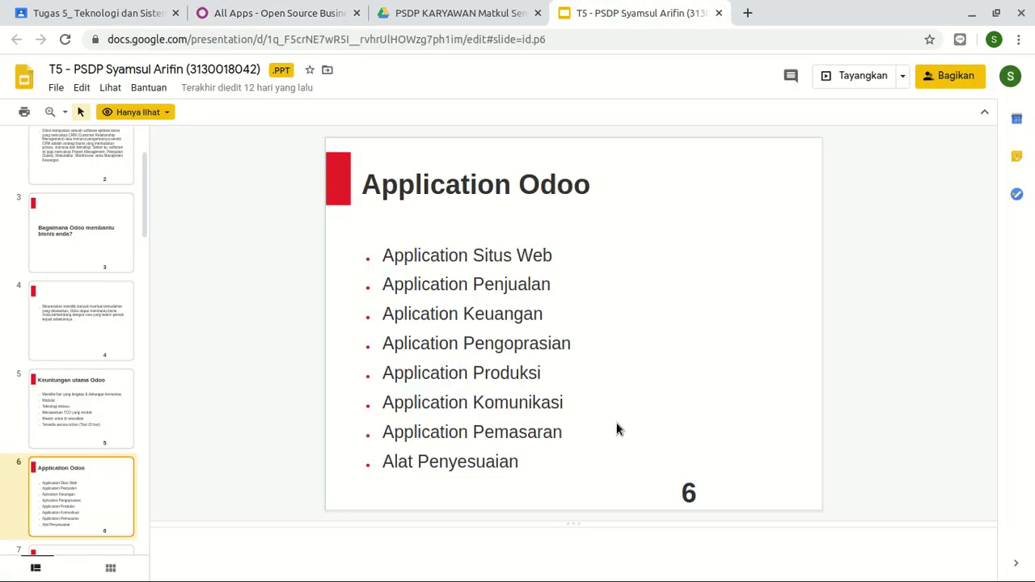
left_click(295, 8)
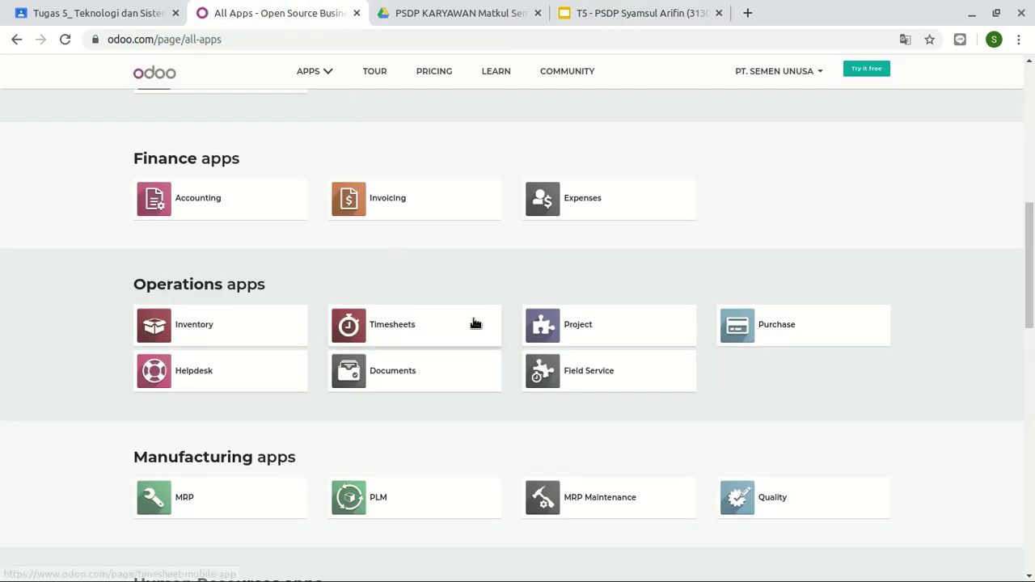
scroll(474, 324, "down", 5)
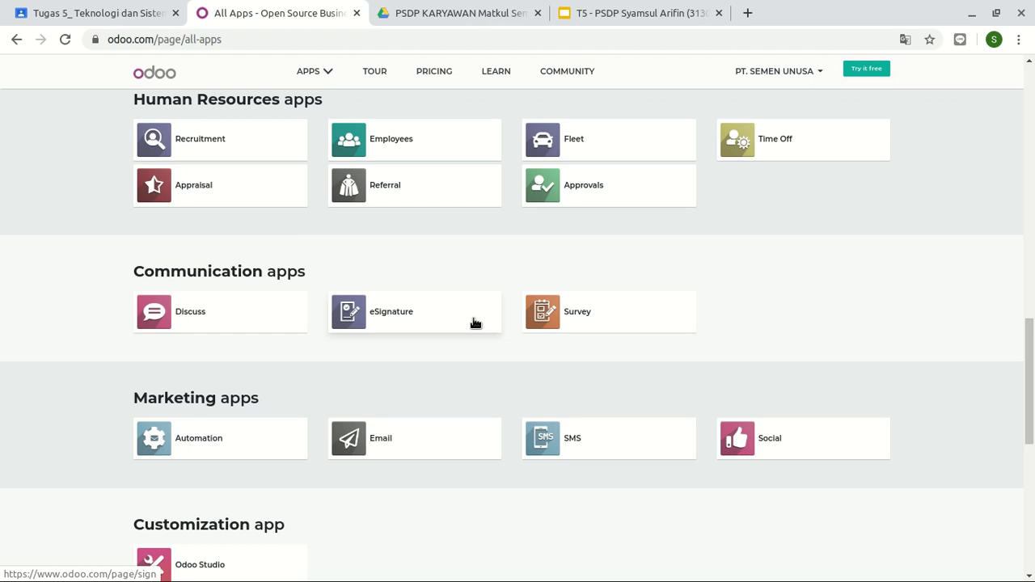
scroll(438, 399, "down", 4)
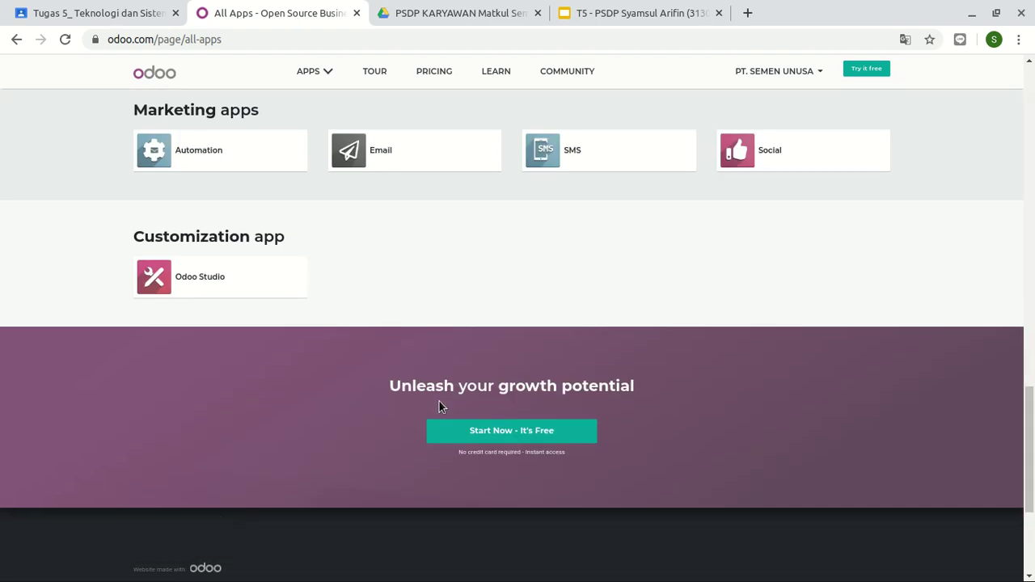
scroll(439, 400, "up", 3)
scroll(438, 400, "up", 2)
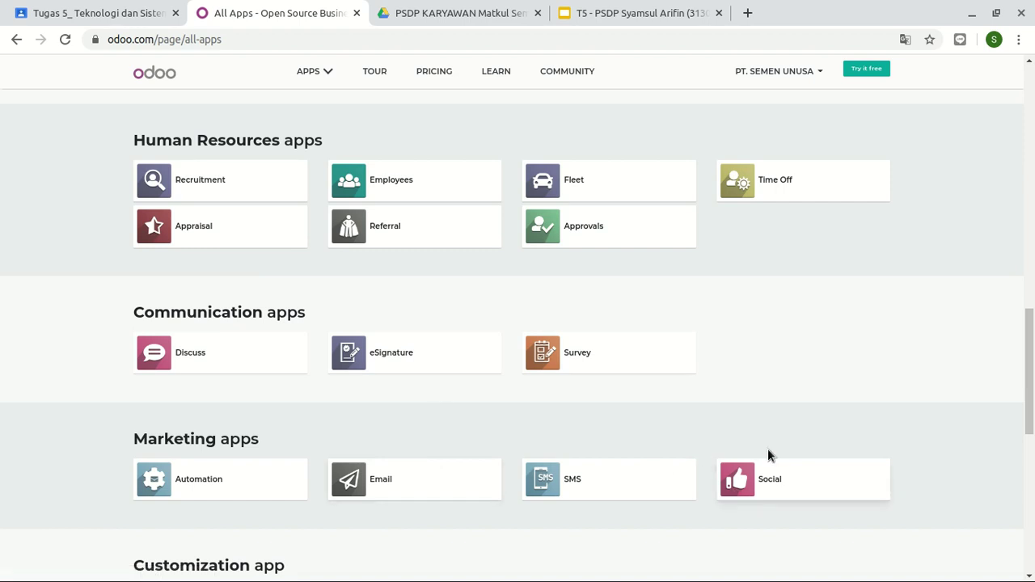
scroll(158, 484, "up", 3)
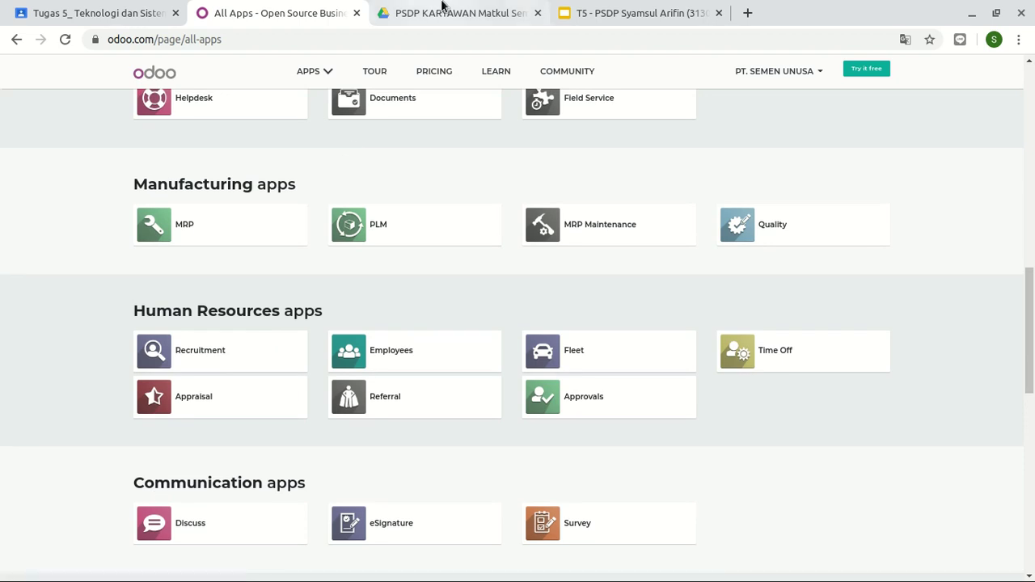
- Check the slides once more, browse the catalogue sections, and return to slide 6
left_click(605, 8)
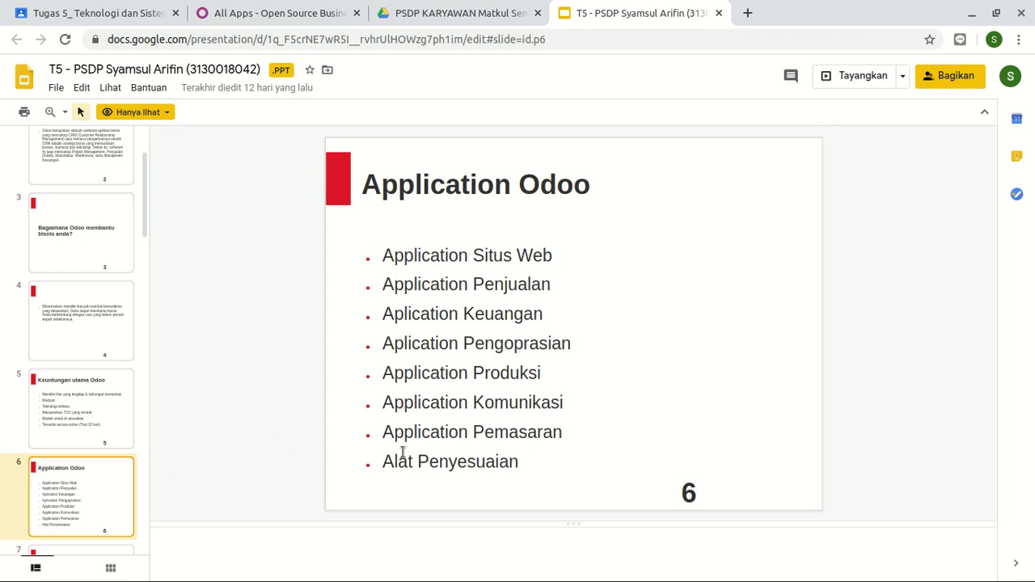
left_click(295, 6)
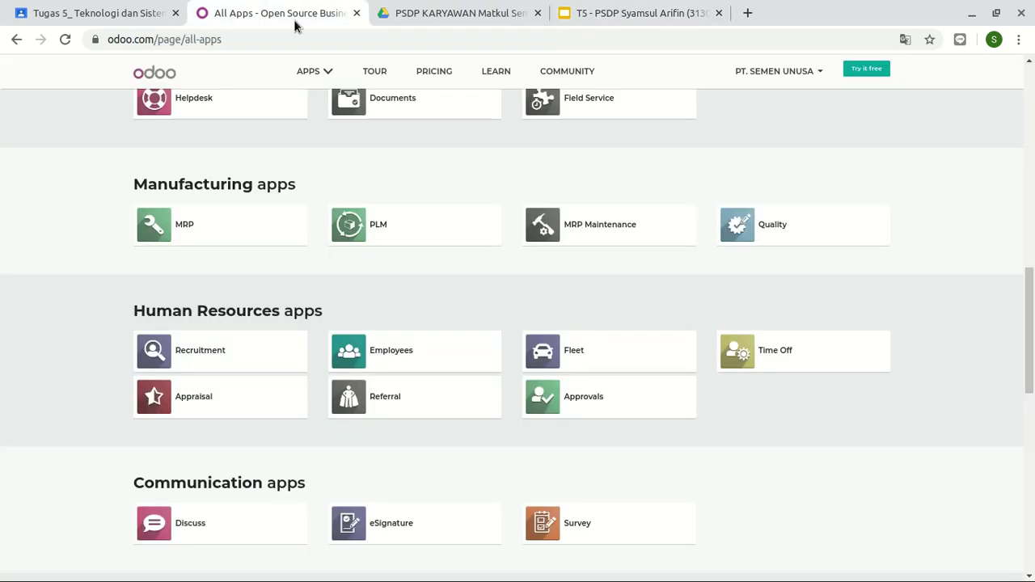
scroll(421, 391, "up", 5)
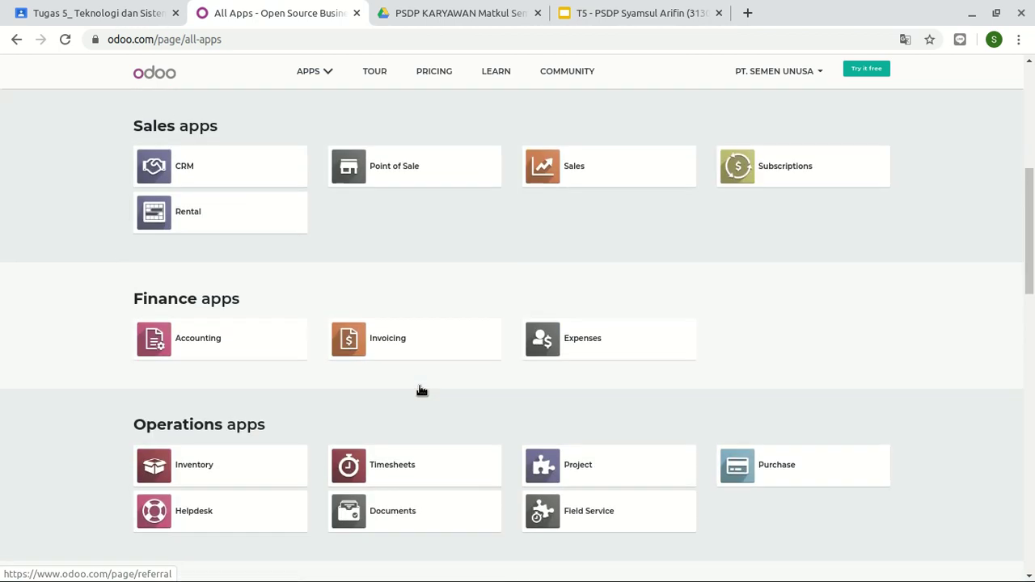
scroll(421, 391, "up", 3)
scroll(421, 391, "down", 10)
scroll(421, 390, "down", 3)
scroll(419, 384, "up", 1)
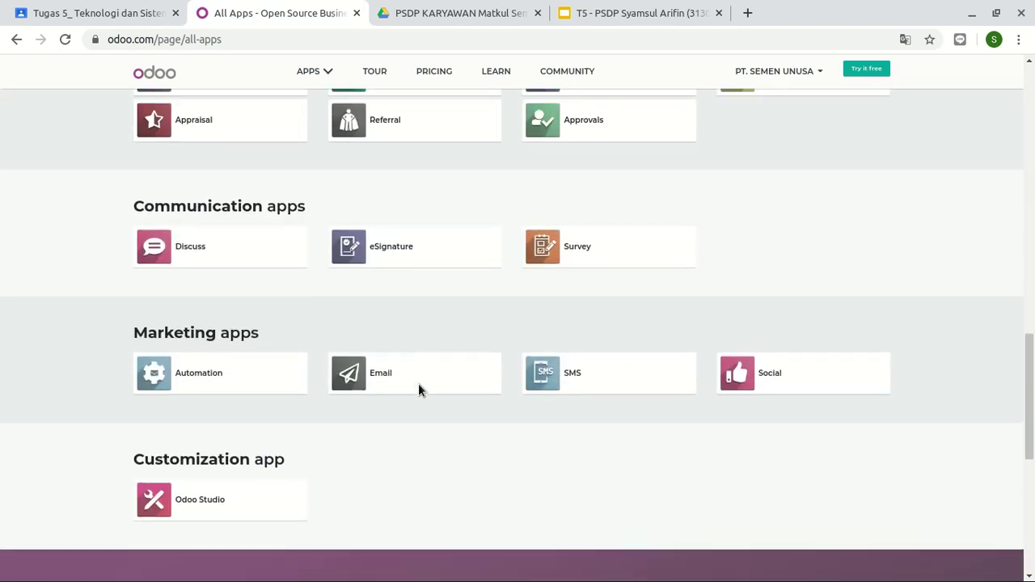
scroll(418, 385, "up", 3)
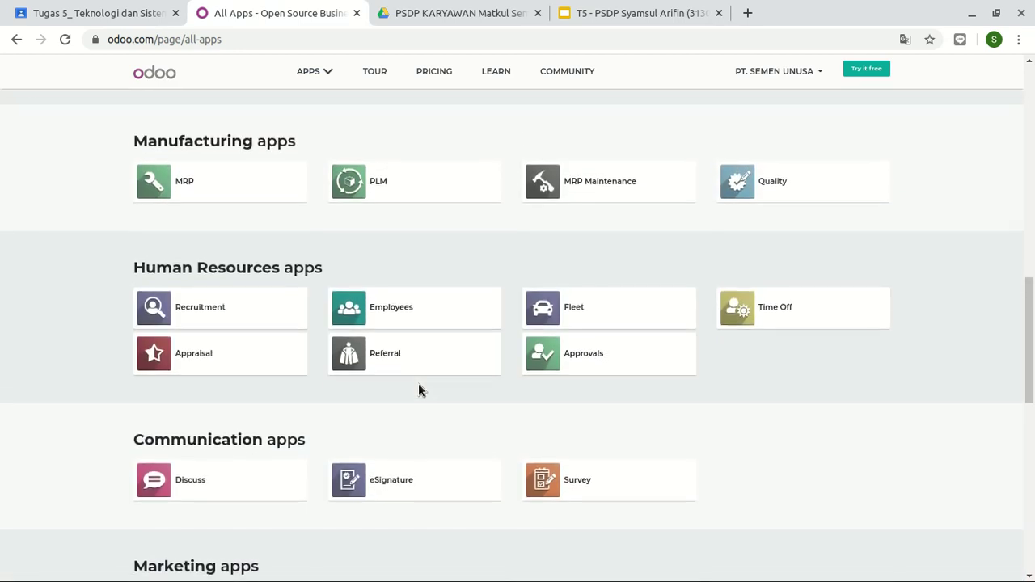
scroll(418, 383, "up", 1)
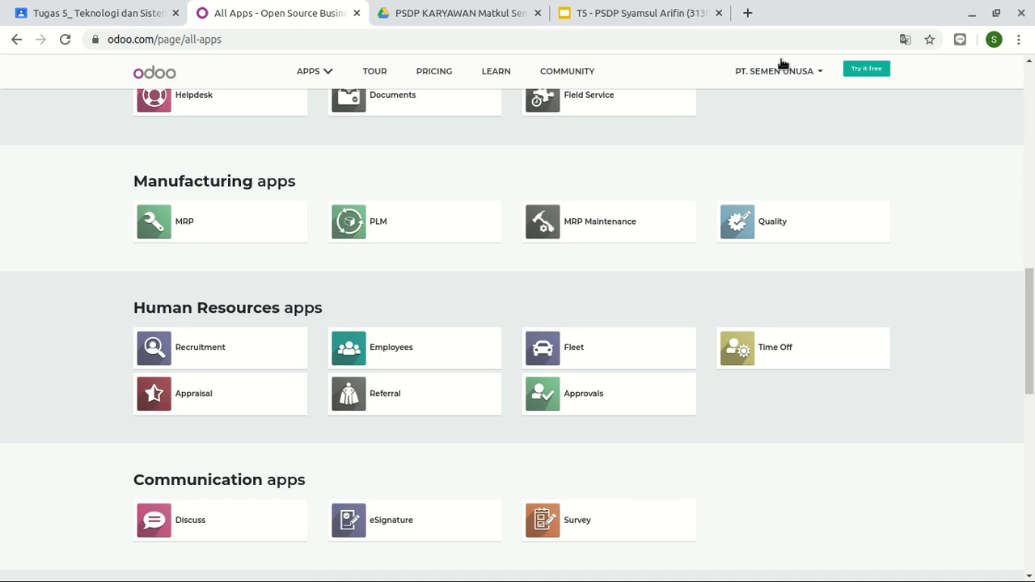
left_click(608, 11)
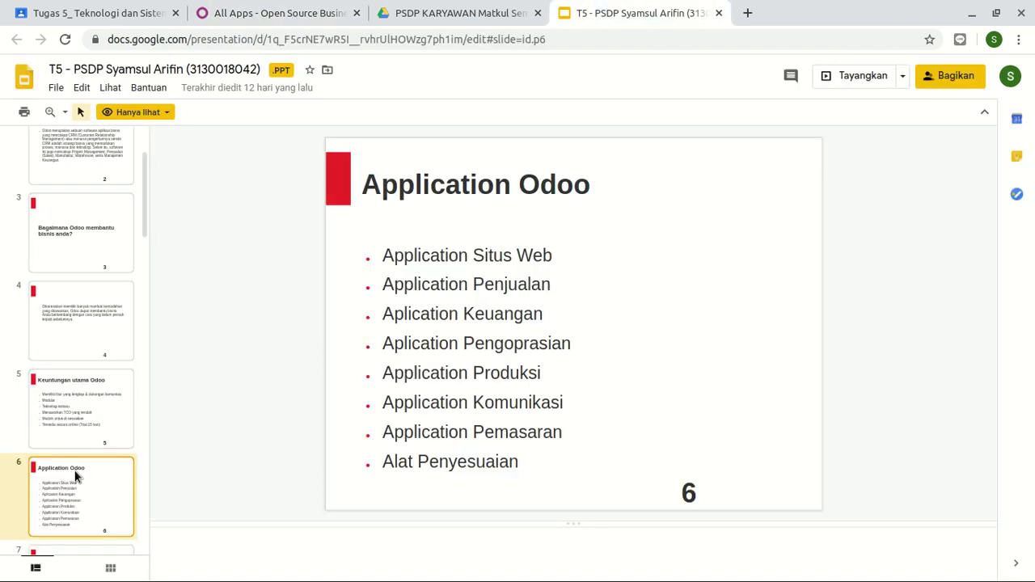
- Advance the slides to slide 8's Odoo screenshot, then show the All Apps page from the top
key("Down")
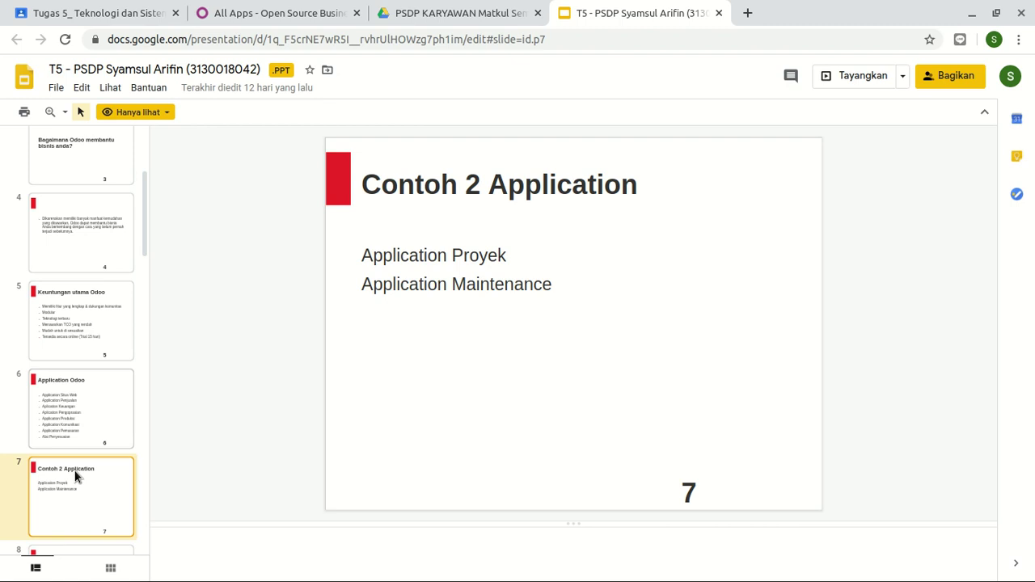
key("Down")
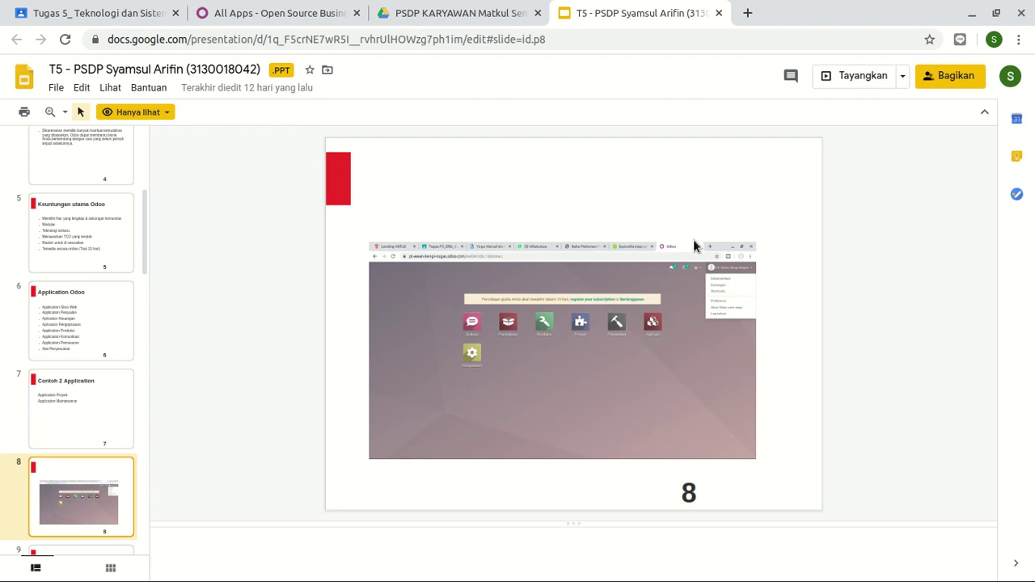
left_click(319, 9)
scroll(883, 265, "up", 15)
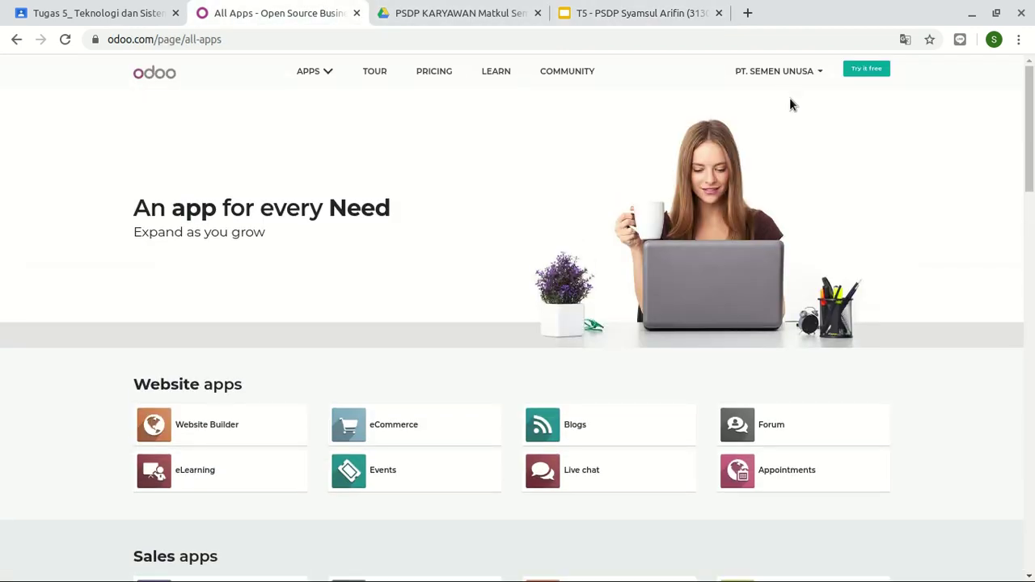
- Sign out of the PT. SEMEN UNUSA account and go to the sign-in page
left_click(787, 78)
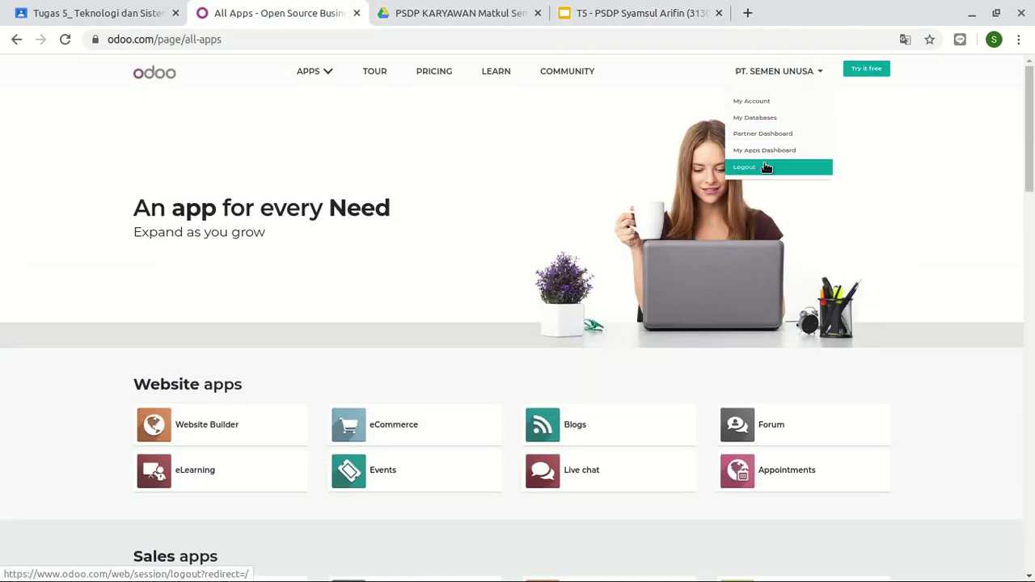
left_click(768, 167)
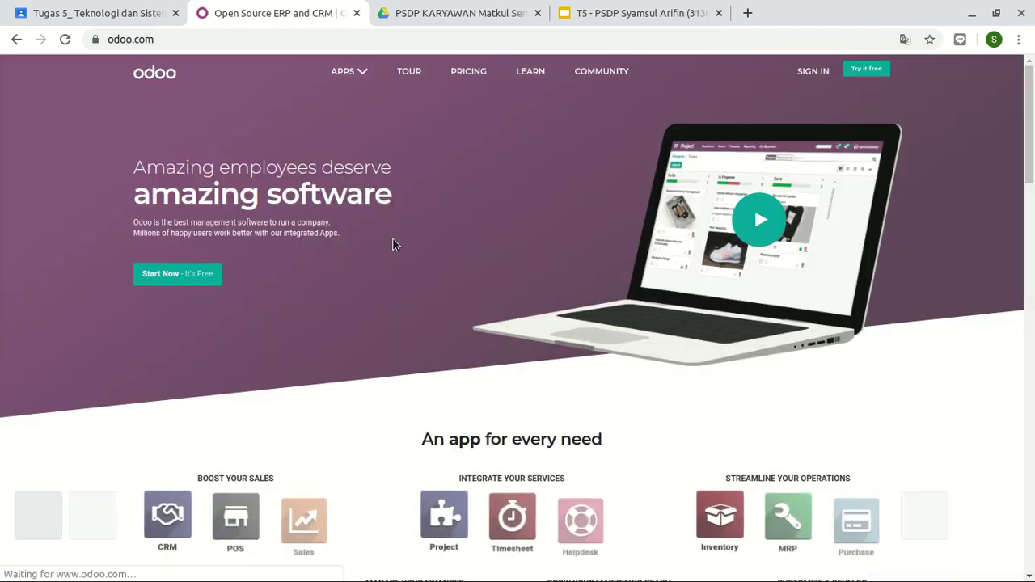
left_click(815, 73)
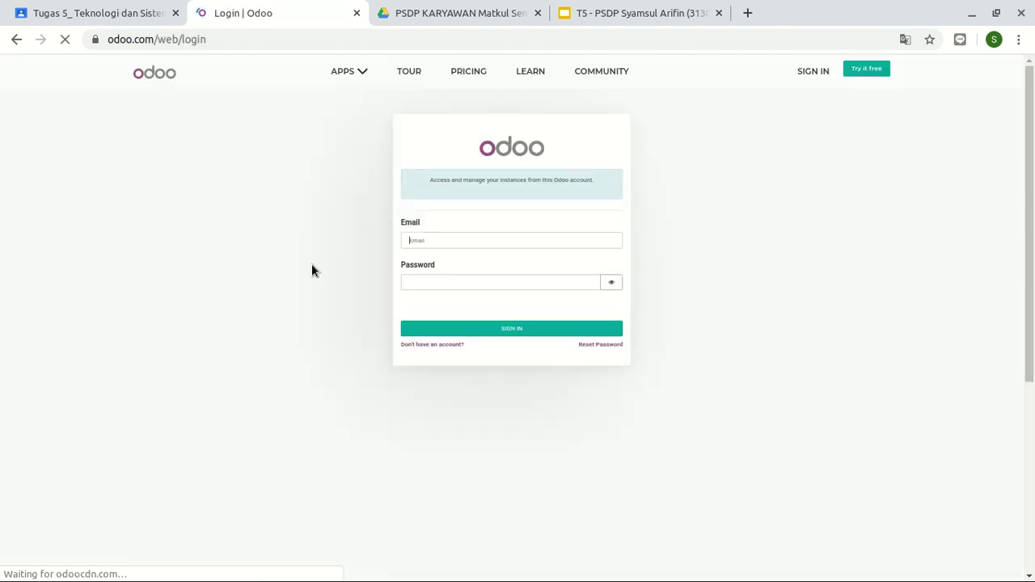
- Enter the saved account e-mail and the password, correcting a mistyped password
left_click(410, 249)
type("syam")
key("Escape")
key("Down")
key("Return")
key("Tab")
type("*")
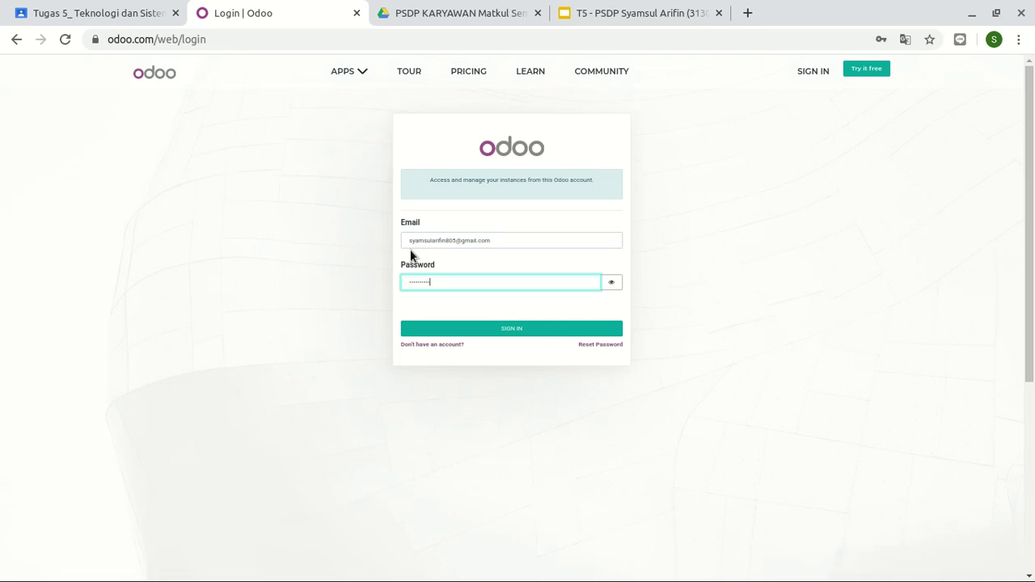
key("Return")
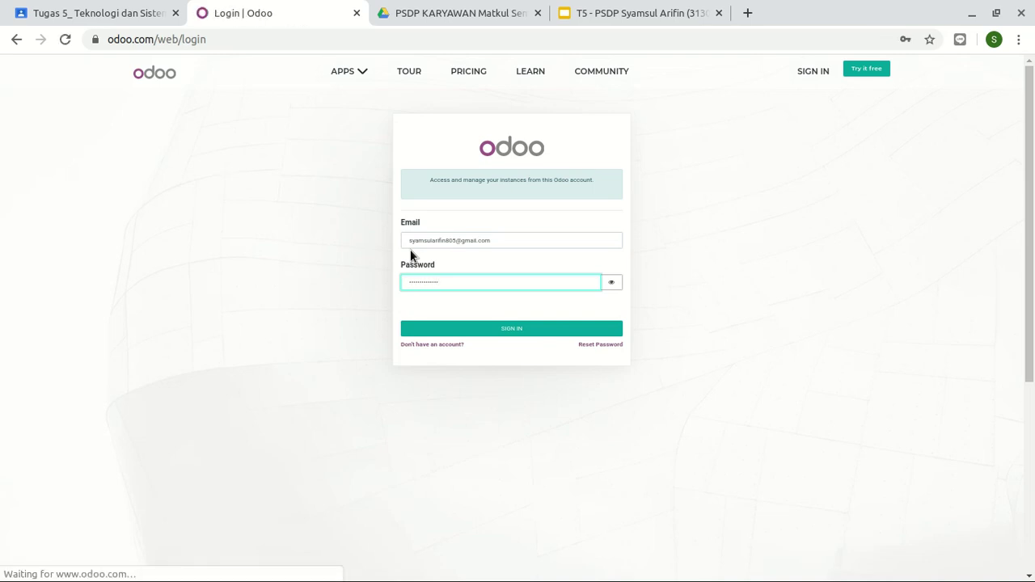
left_click(467, 286)
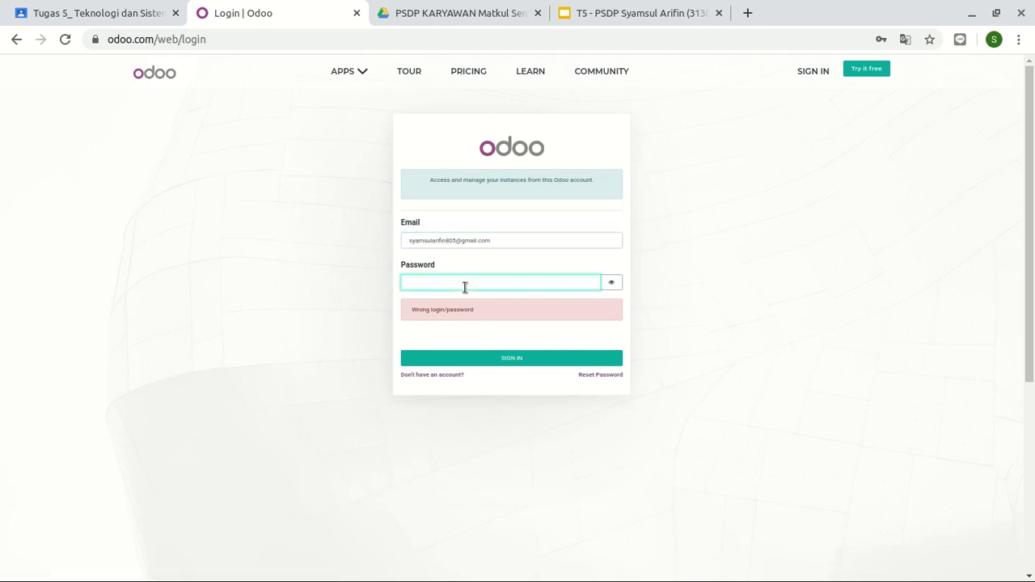
key("BackSpace")
type("•••••••")
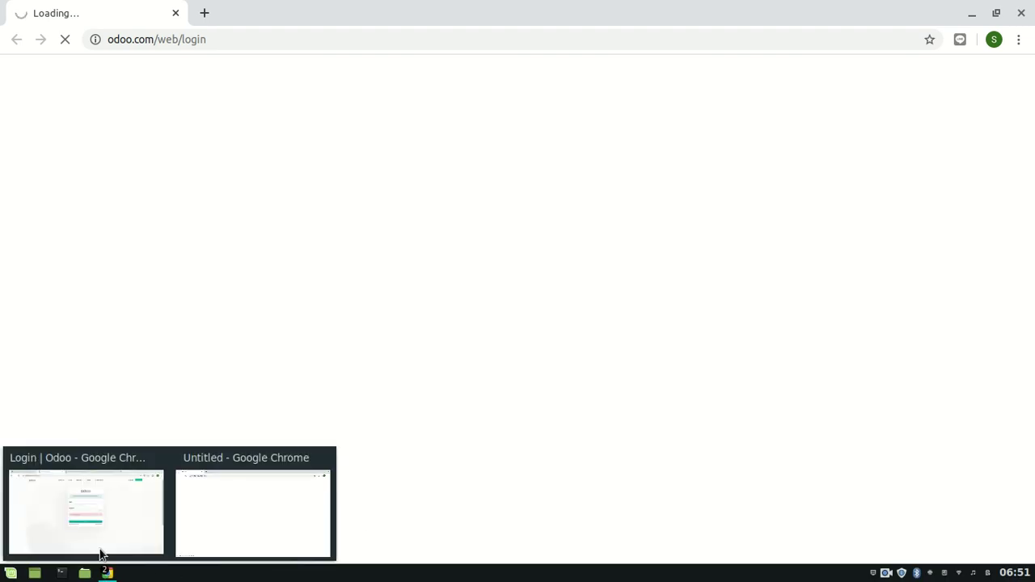
- Resubmit the login, close the 400 error tab, and bring the My Portal window forward
mouse_move(194, 541)
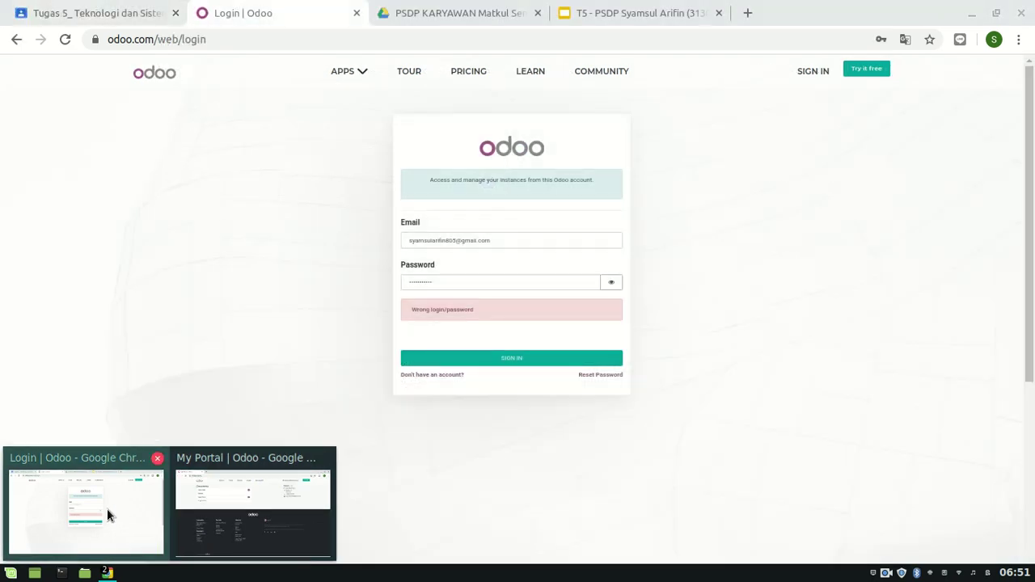
left_click(106, 508)
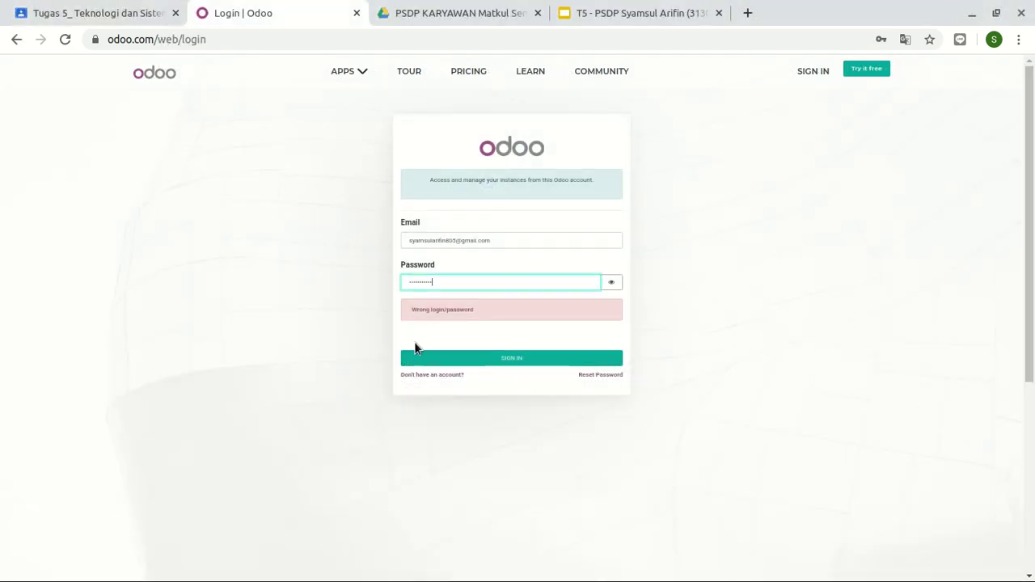
left_click(462, 362)
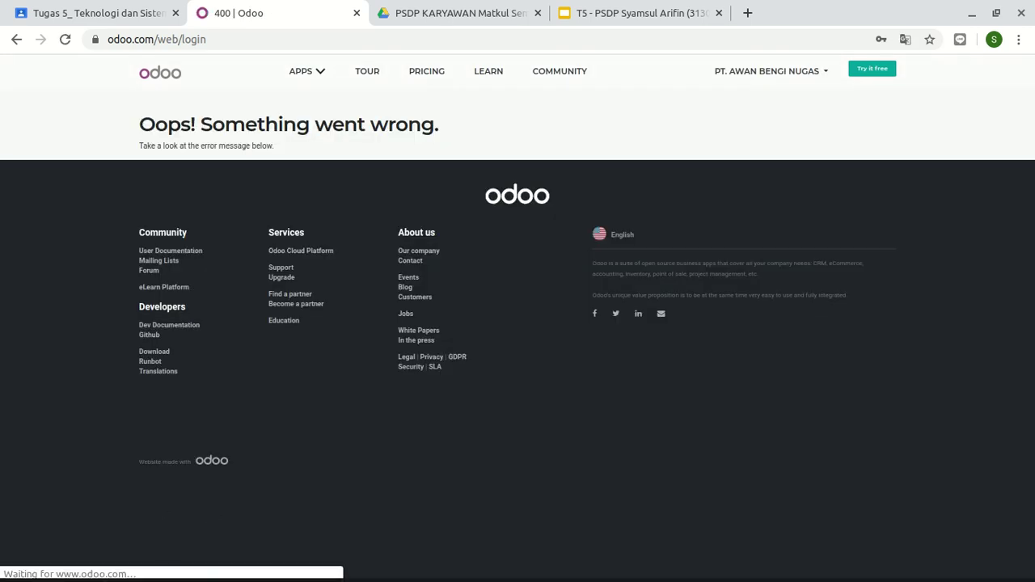
left_click(357, 13)
mouse_move(119, 579)
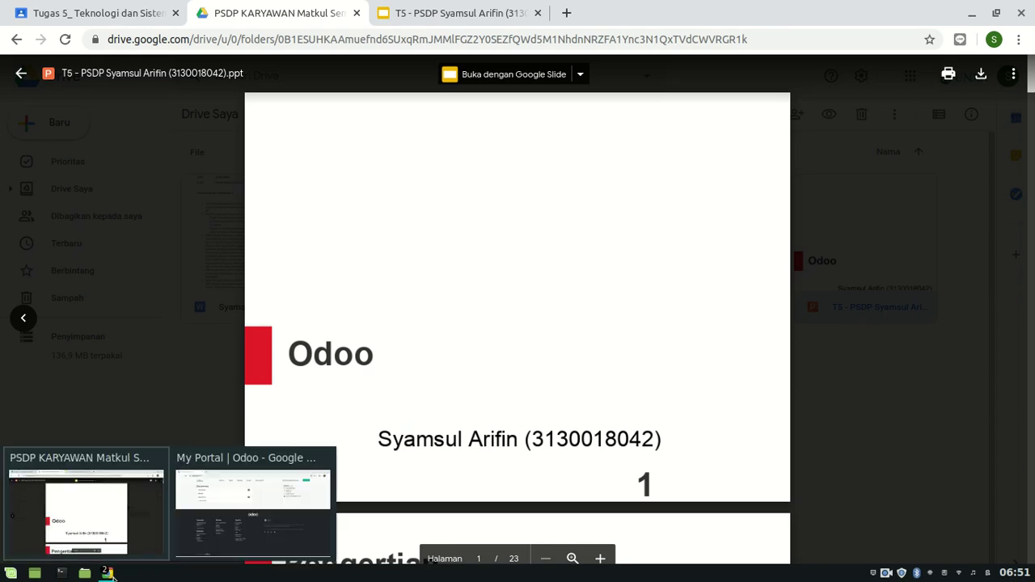
left_click(226, 520)
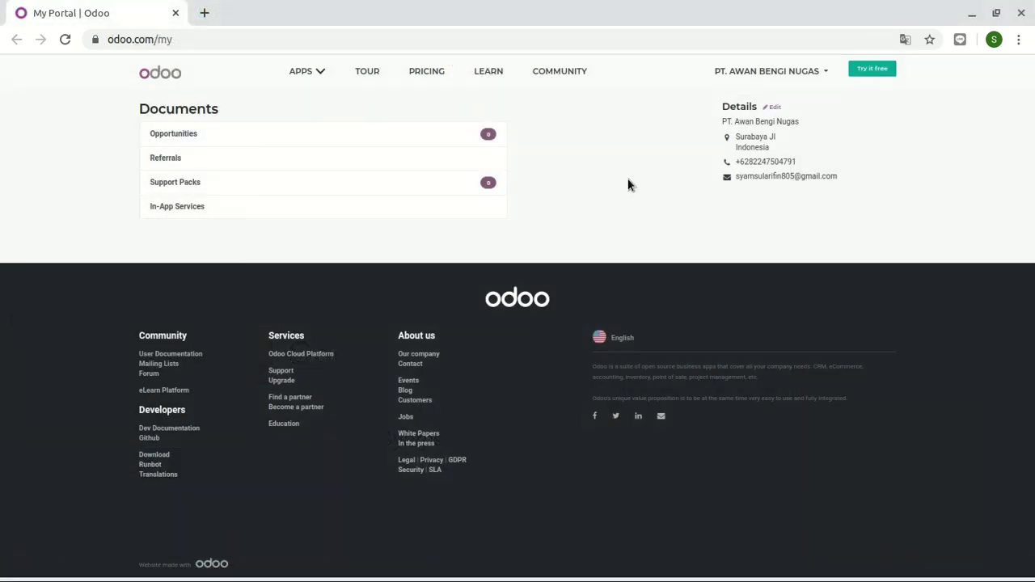
- Open My Databases from the account menu and connect to pt-awan-bengi-nugas
left_click(804, 72)
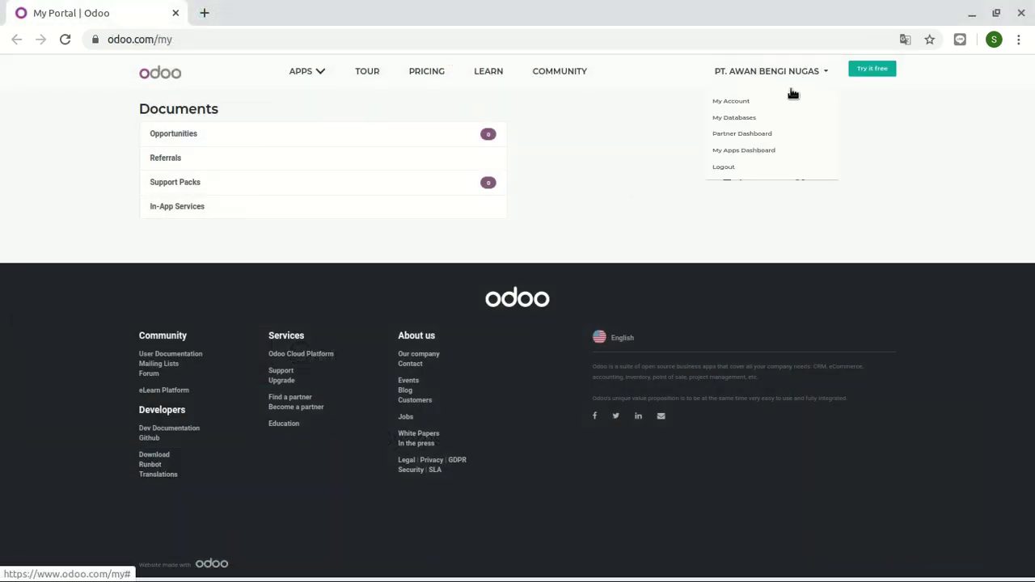
left_click(747, 118)
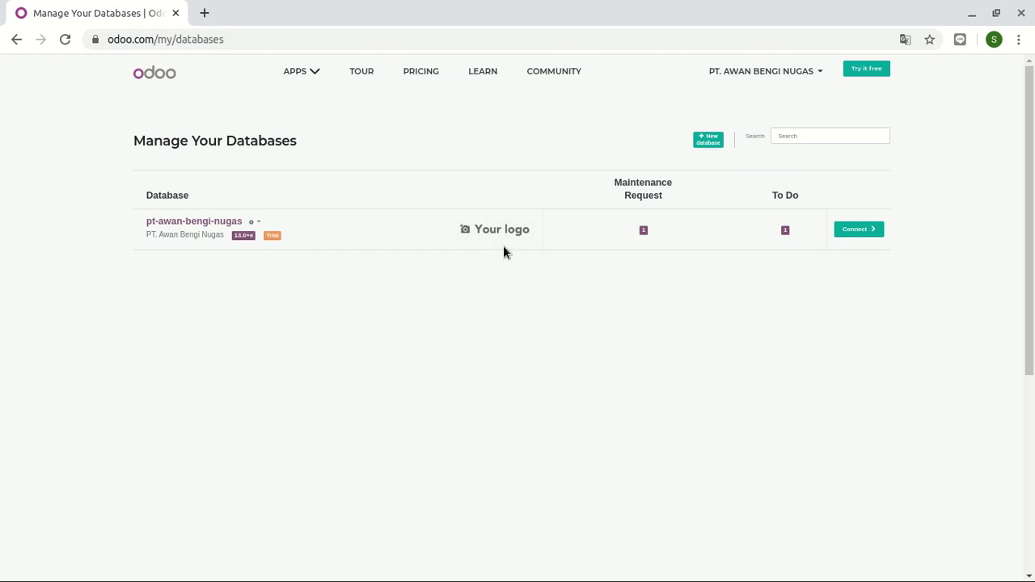
left_click(180, 227)
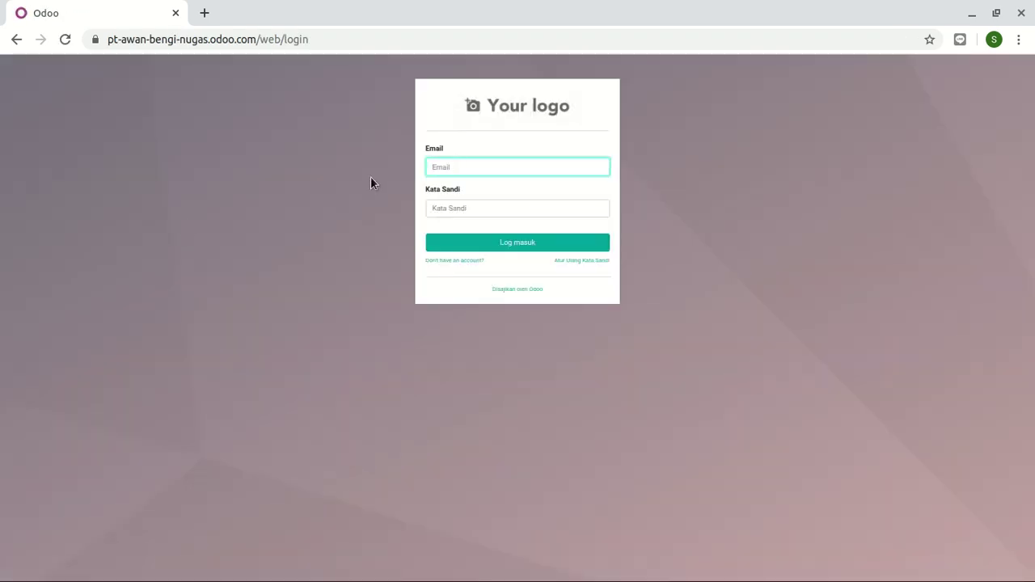
left_click(17, 43)
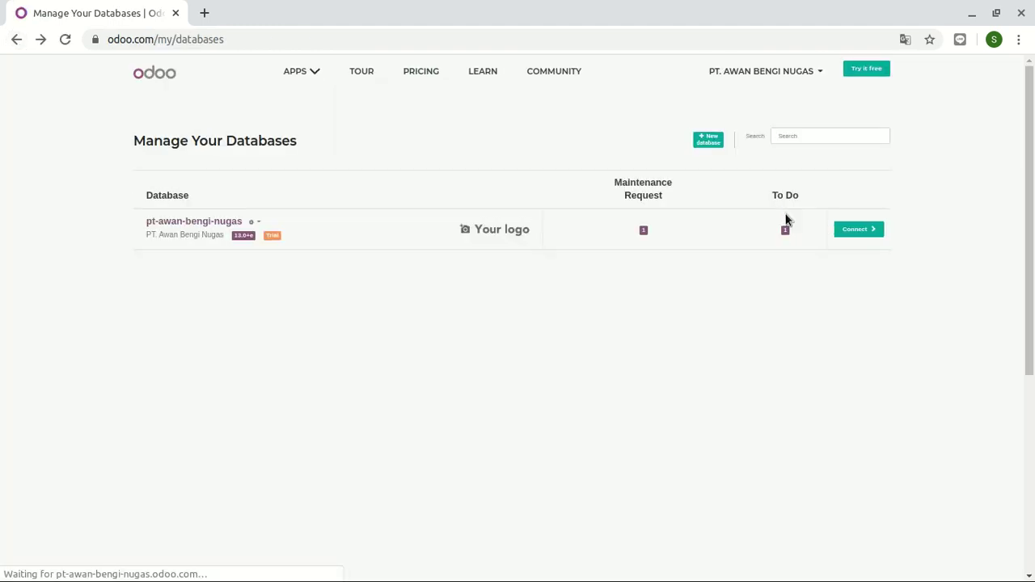
left_click(859, 230)
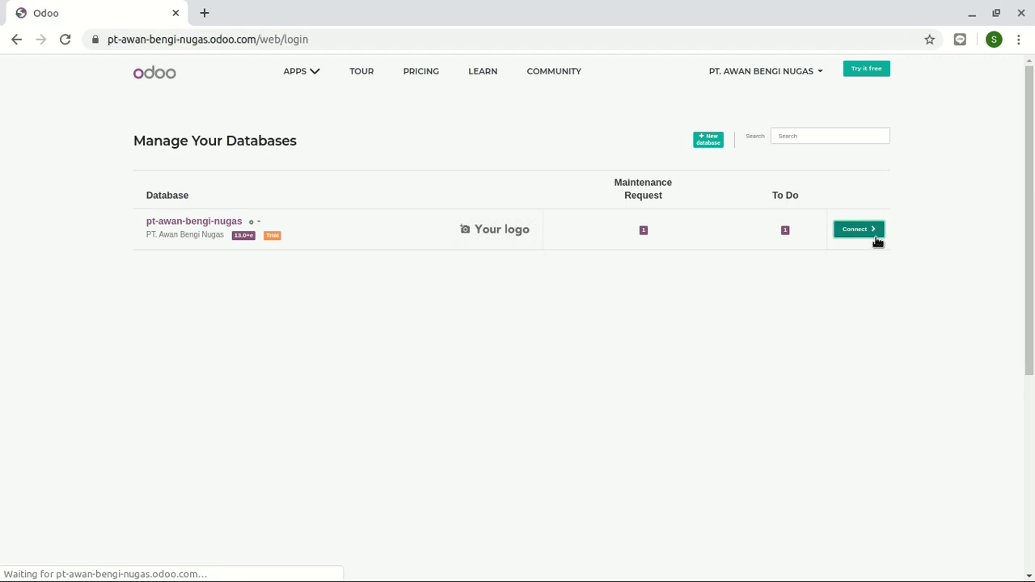
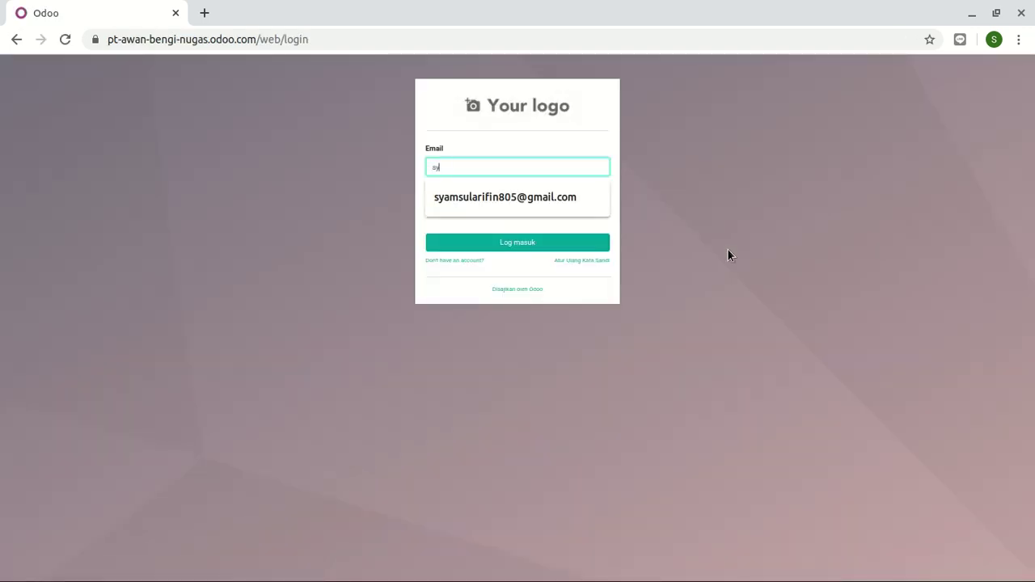
- Log in with the saved account e-mail and the account password
key("Down")
key("Return")
key("Tab")
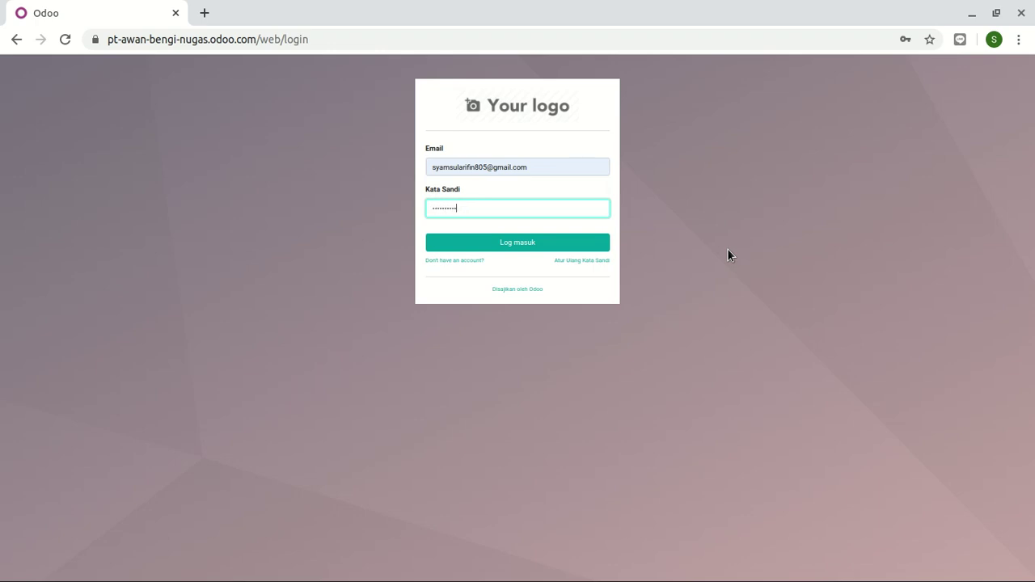
key("Return")
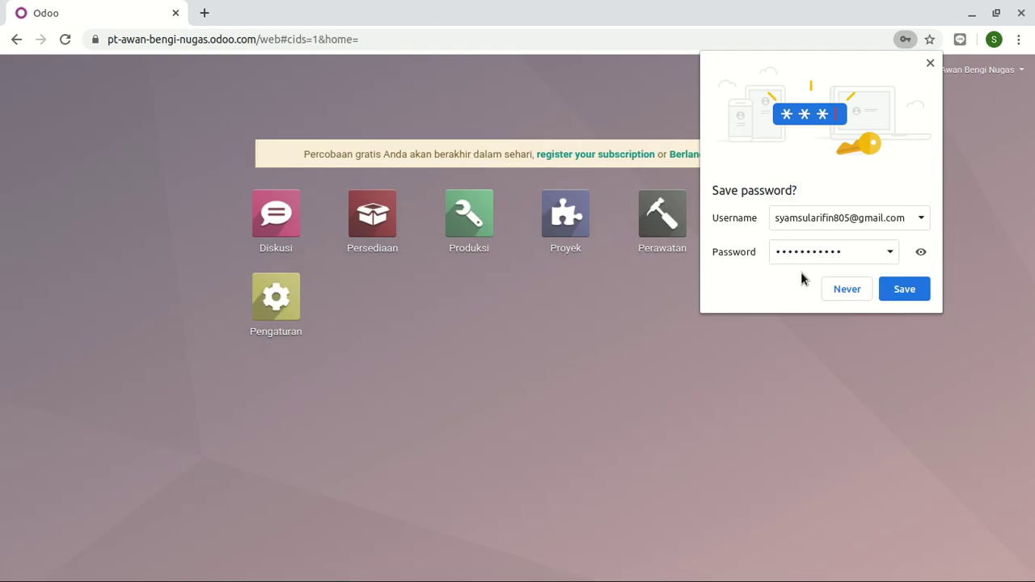
- Decline saving the password, then open the Integra project in the Proyek app
left_click(837, 290)
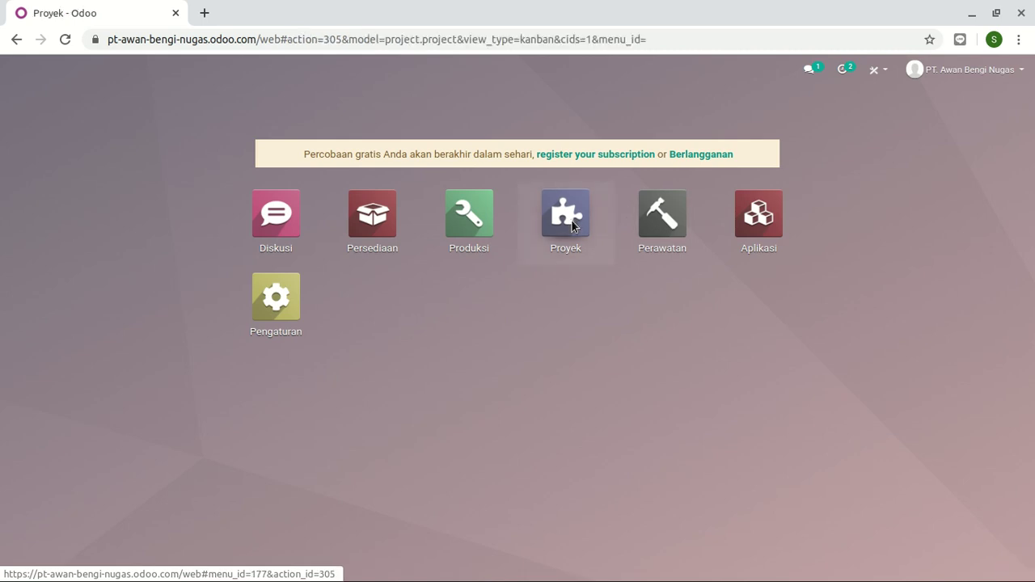
left_click(566, 214)
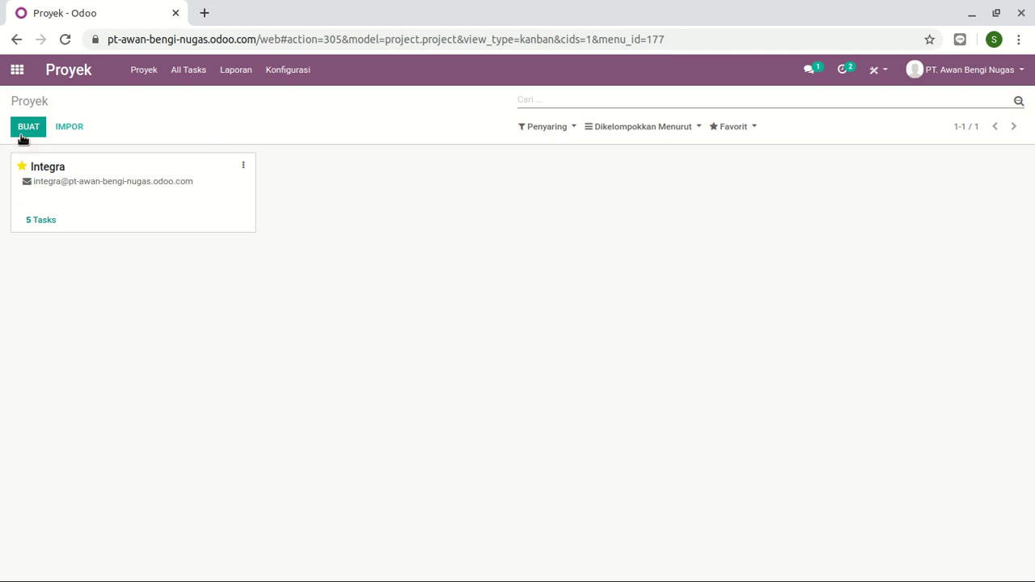
left_click(116, 197)
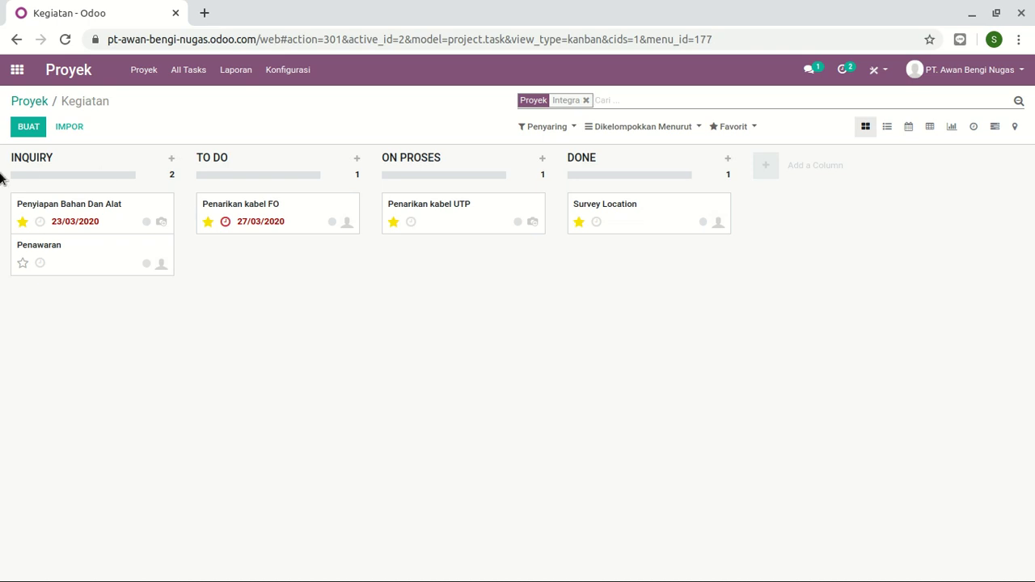
- Star Penawaran, then open Penarikan kabel FO, review its tabs, and put it in edit mode
left_click(22, 263)
left_click(275, 217)
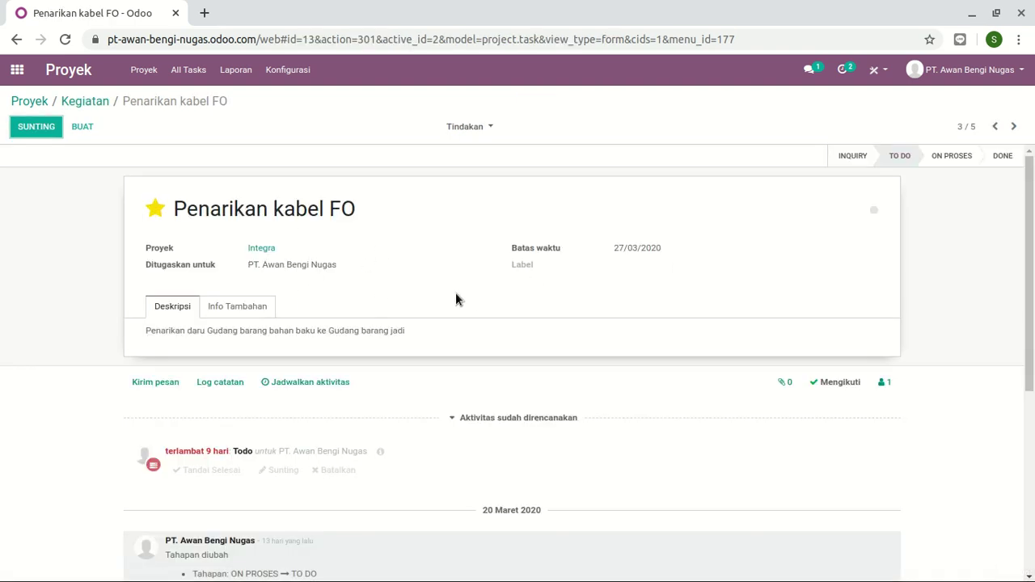
left_click(219, 311)
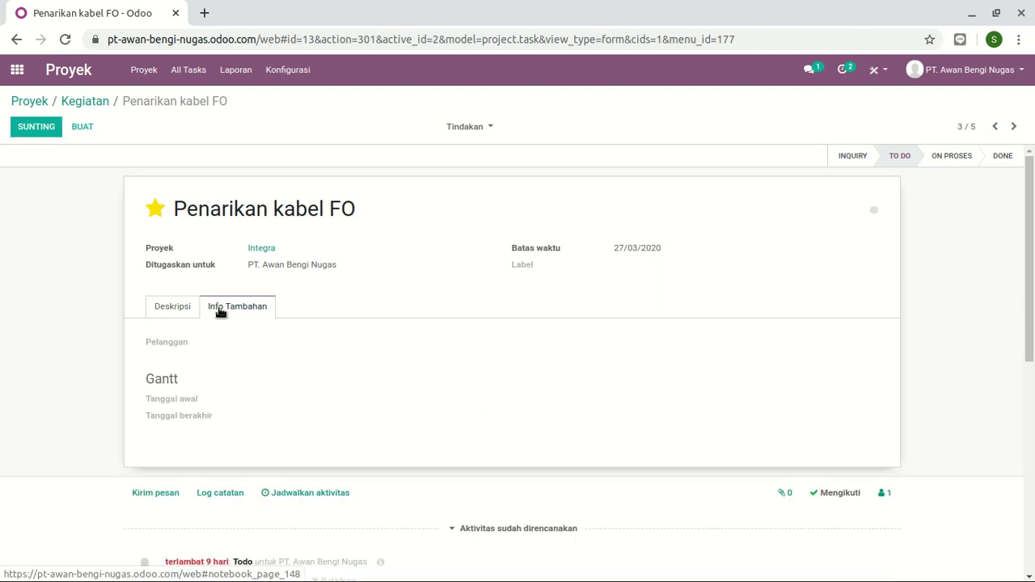
left_click(184, 307)
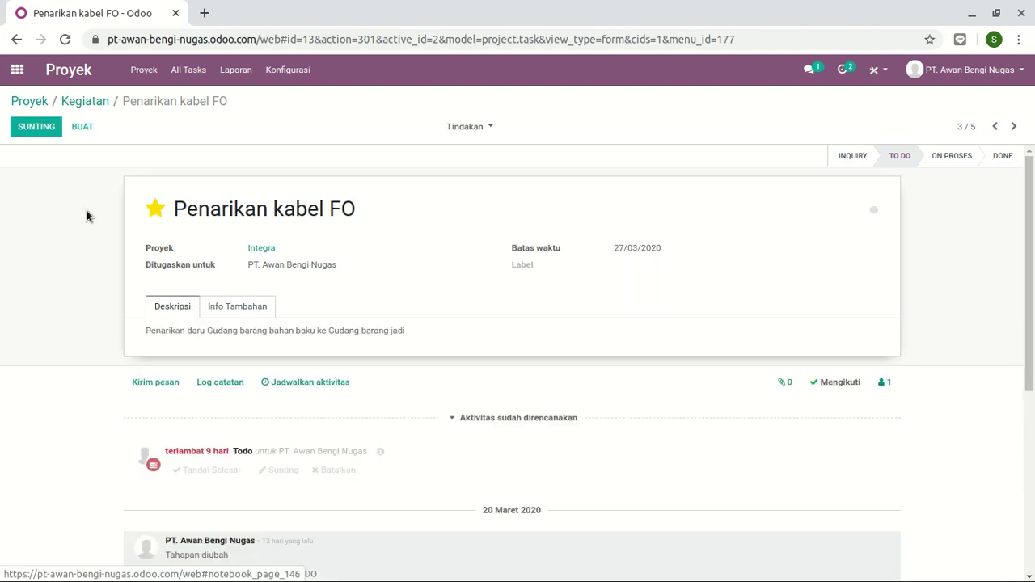
left_click(15, 130)
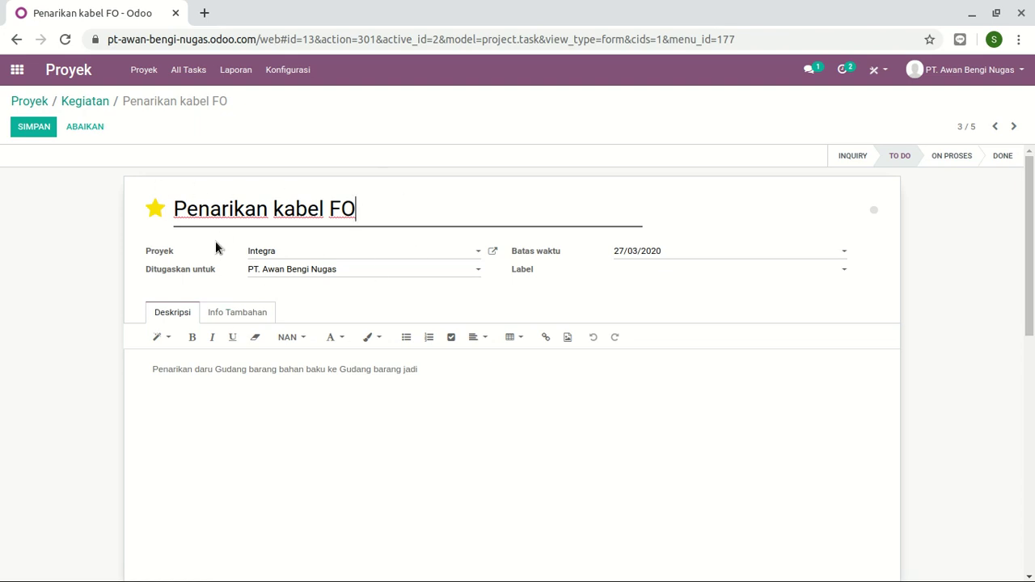
- Keep Integra as project and set Ditugaskan untuk to another user, then back to the company
left_click(330, 257)
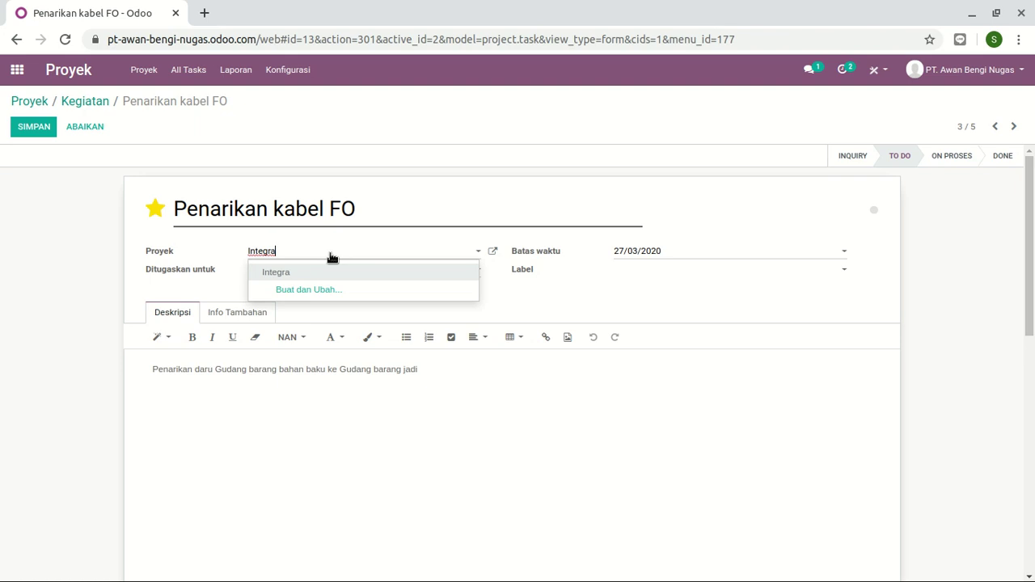
left_click(133, 240)
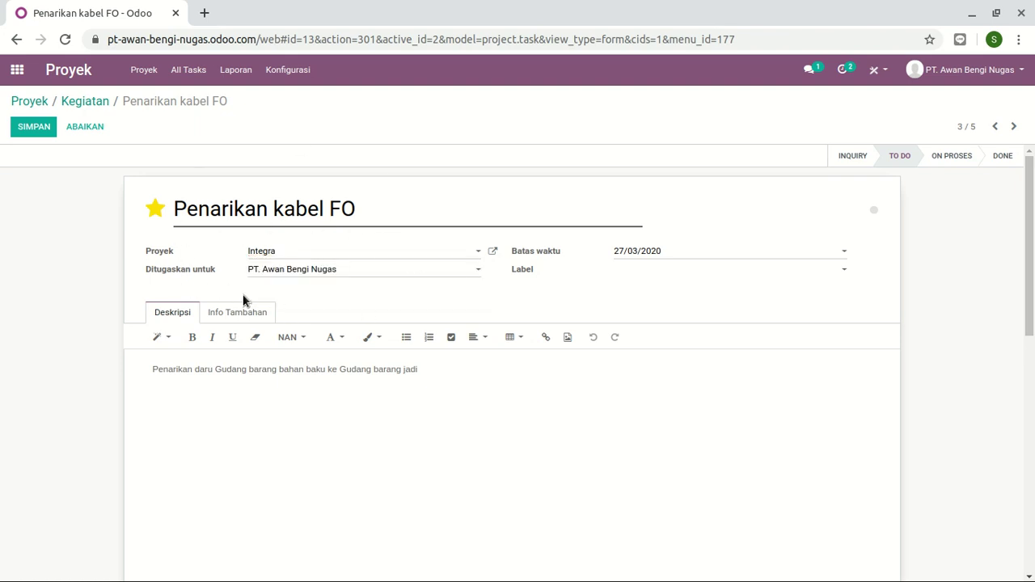
left_click(324, 279)
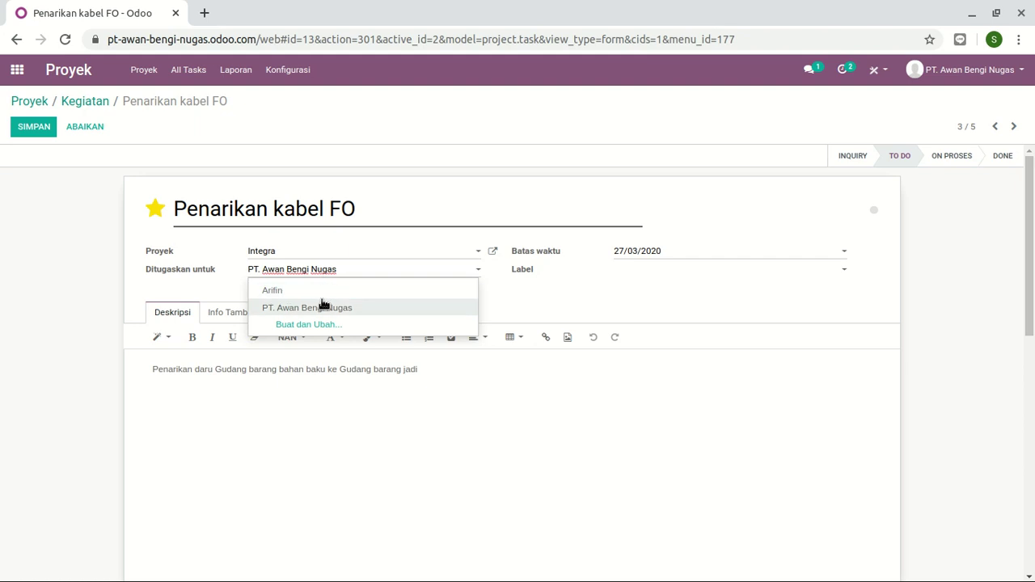
left_click(323, 306)
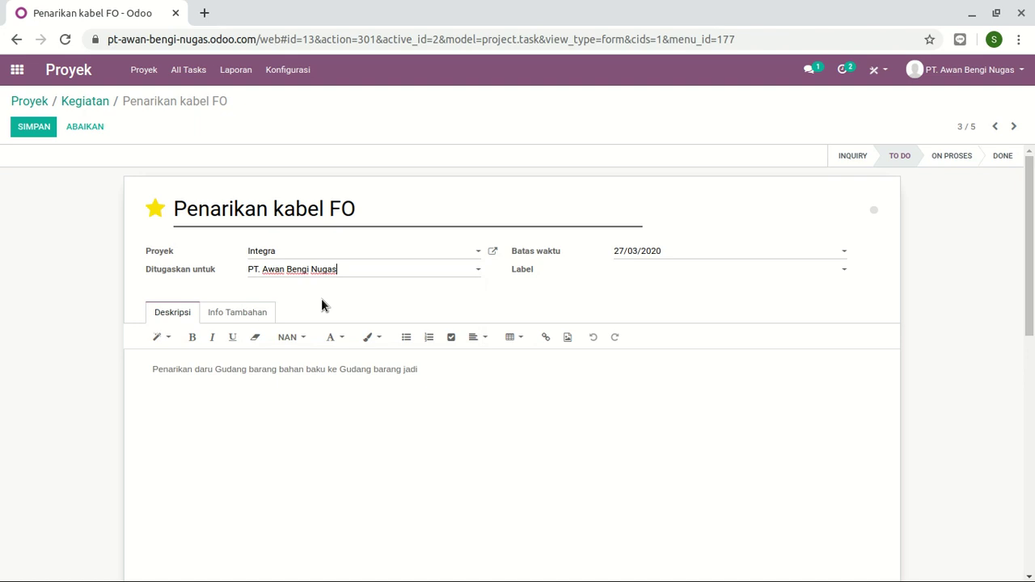
left_click(419, 279)
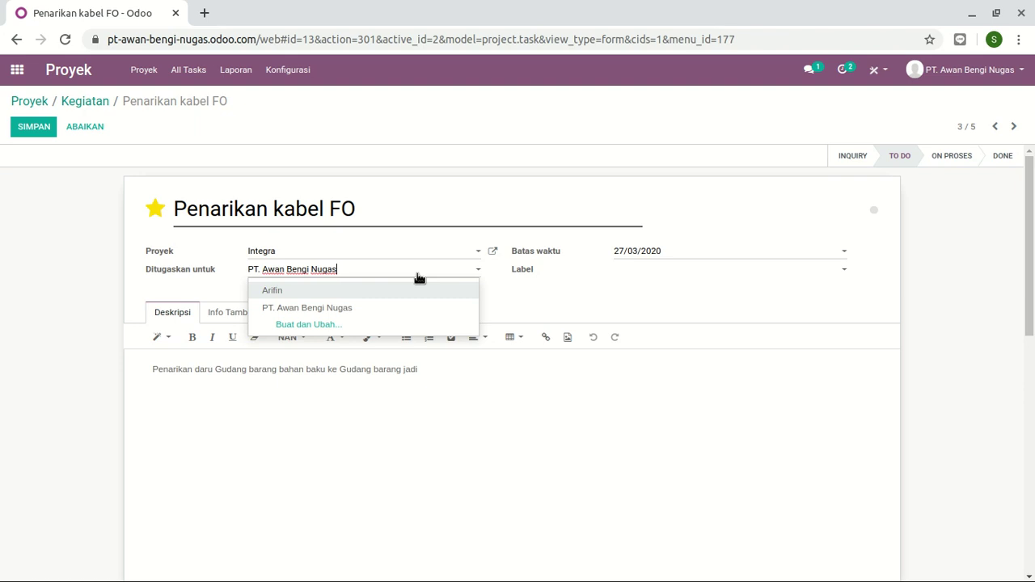
left_click(372, 290)
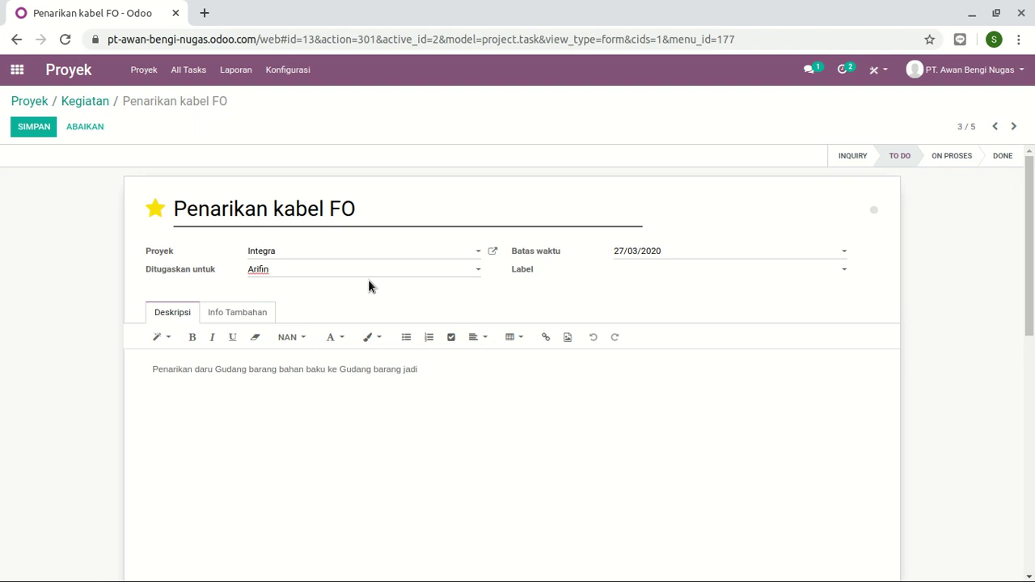
left_click(370, 281)
left_click(340, 314)
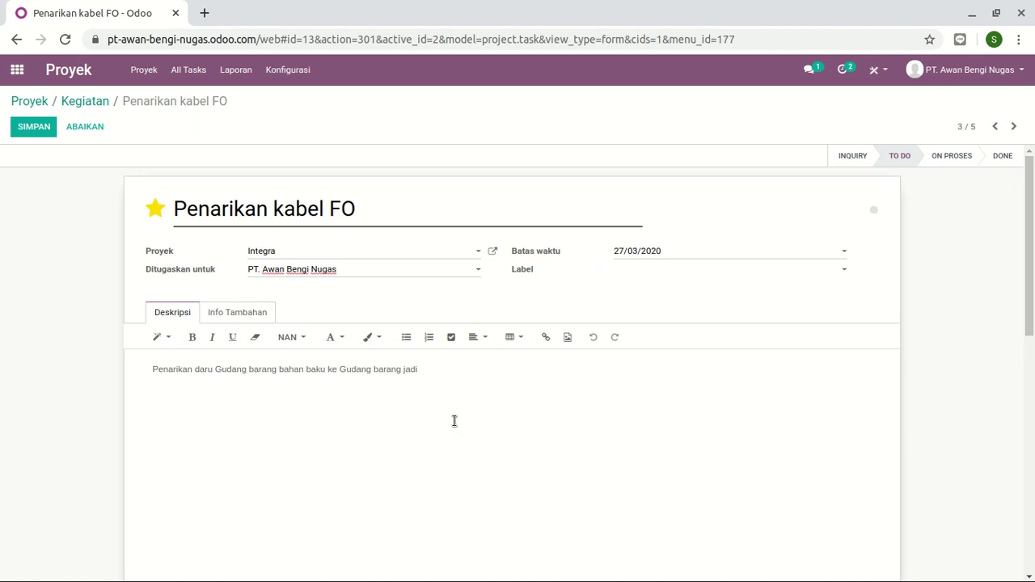
- Review the Info Tambahan fields and save the task with SIMPAN
scroll(453, 420, "down", 3)
scroll(361, 342, "up", 2)
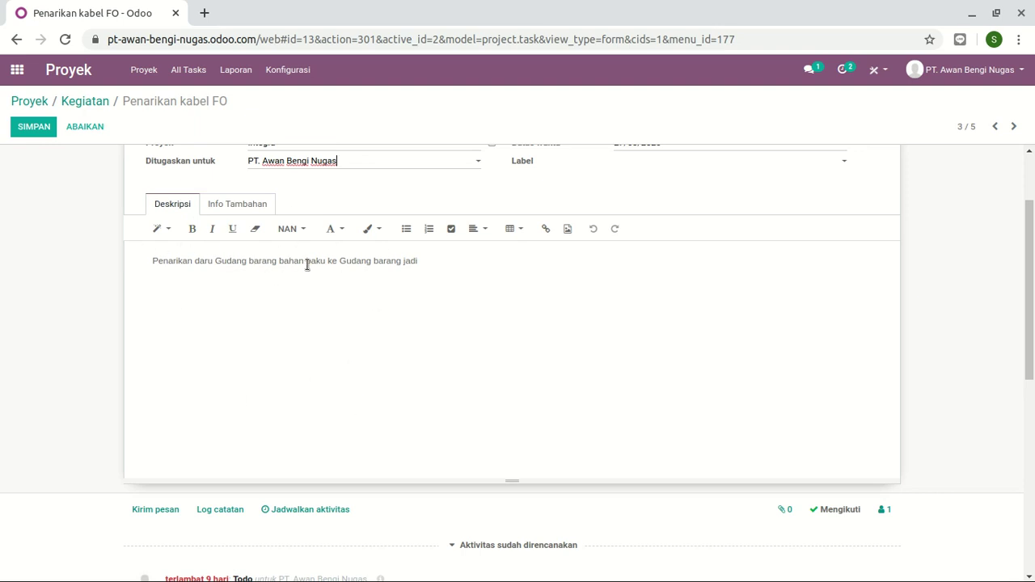
scroll(473, 292, "up", 3)
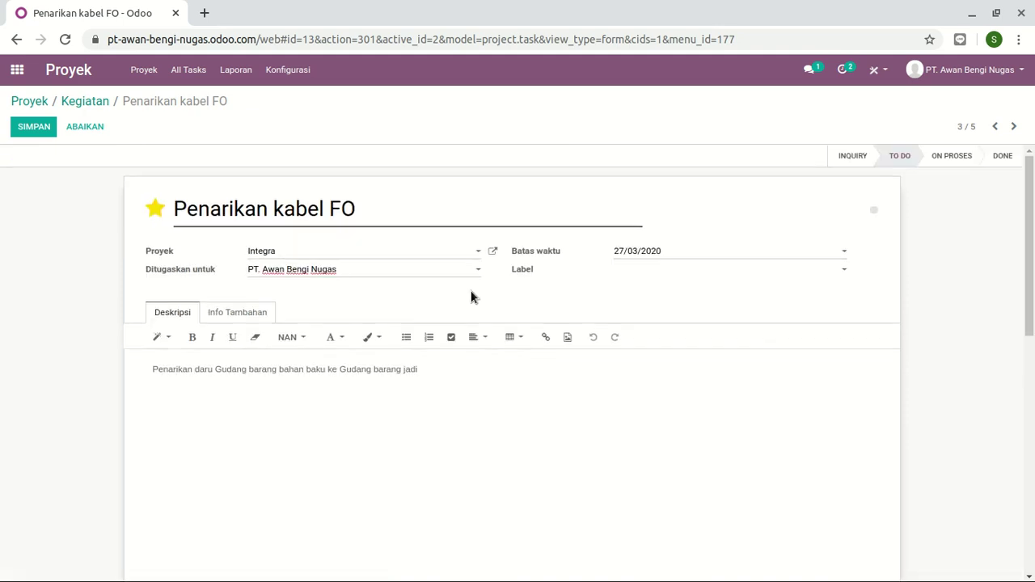
left_click(268, 321)
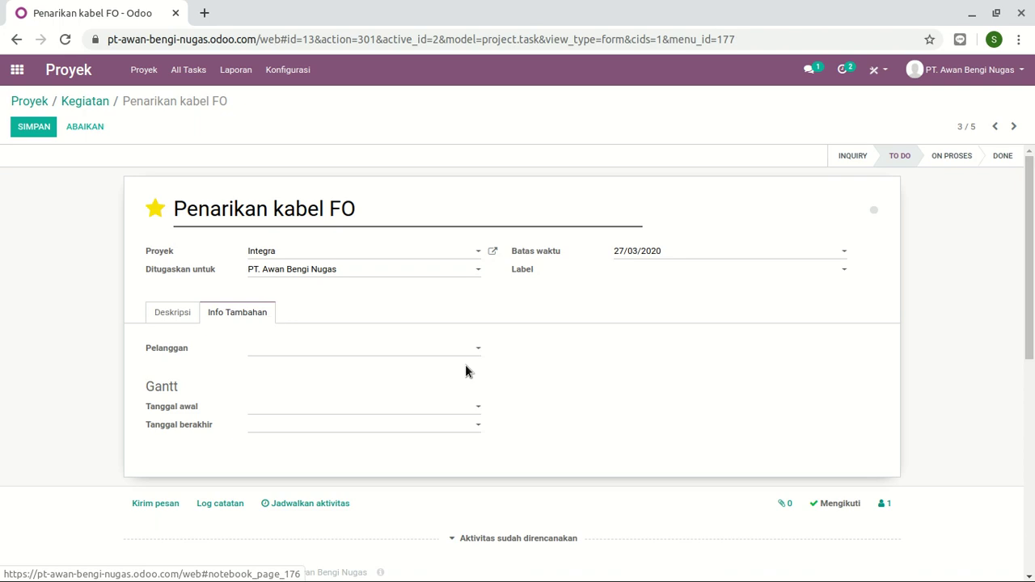
left_click(149, 312)
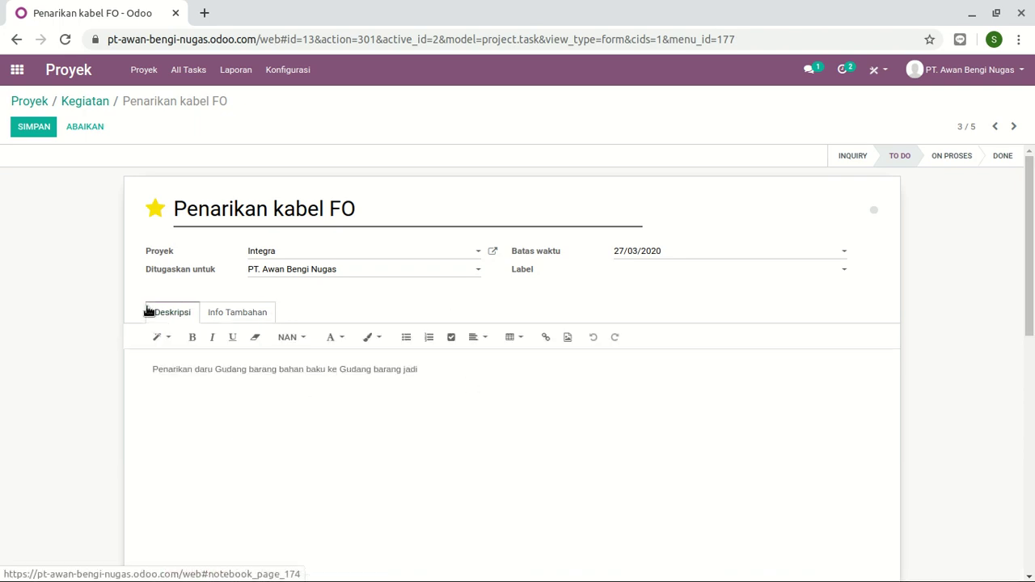
left_click(41, 129)
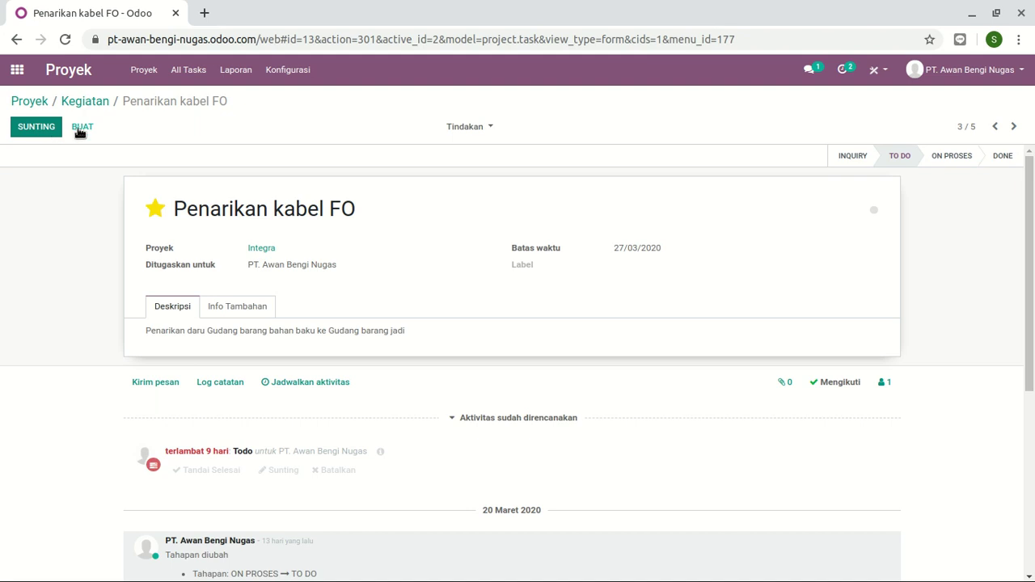
- Drag Penarikan kabel FO through ON PROSES into the DONE column
left_click(93, 103)
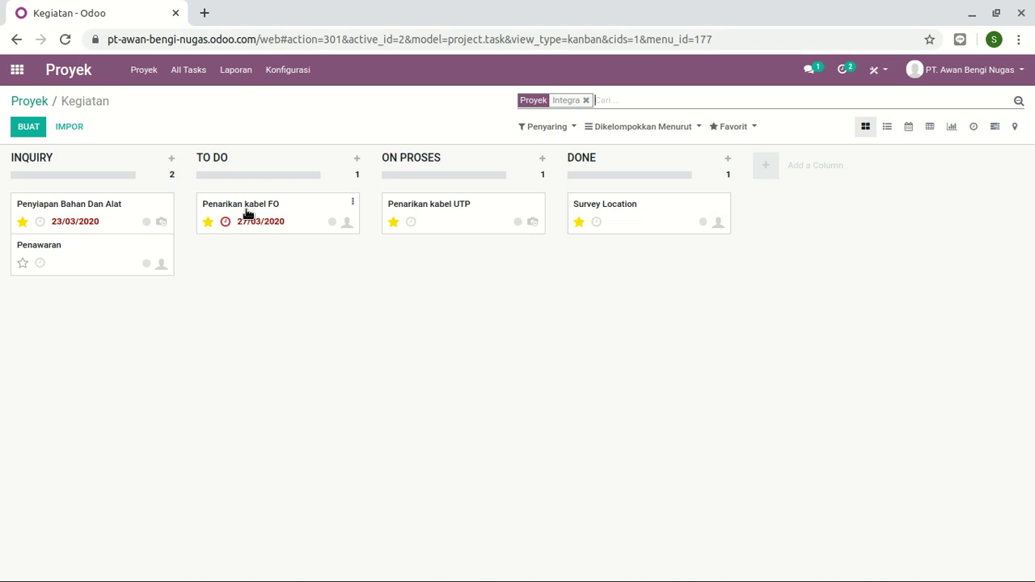
left_click_drag(247, 213, 432, 264)
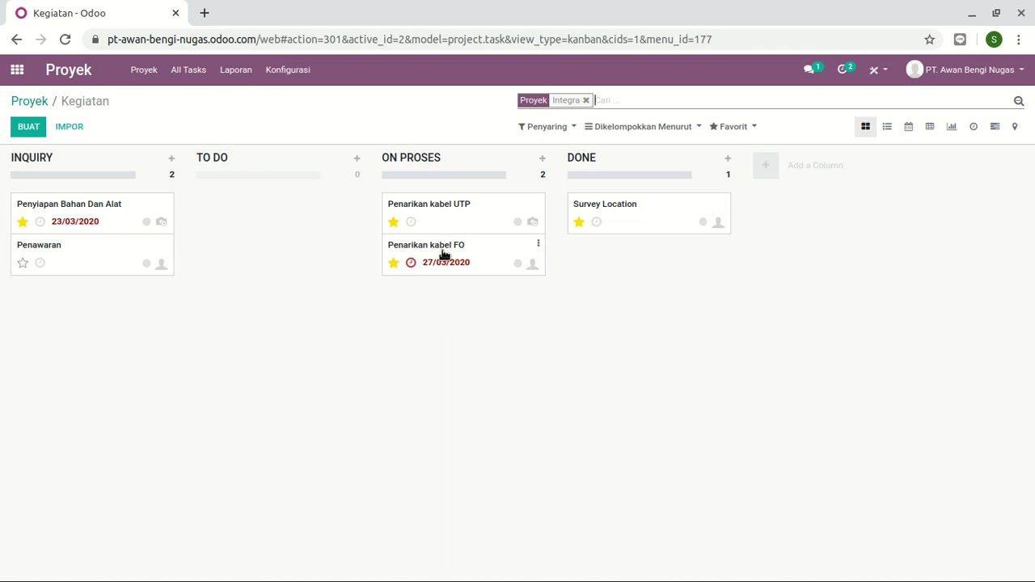
left_click_drag(443, 254, 660, 266)
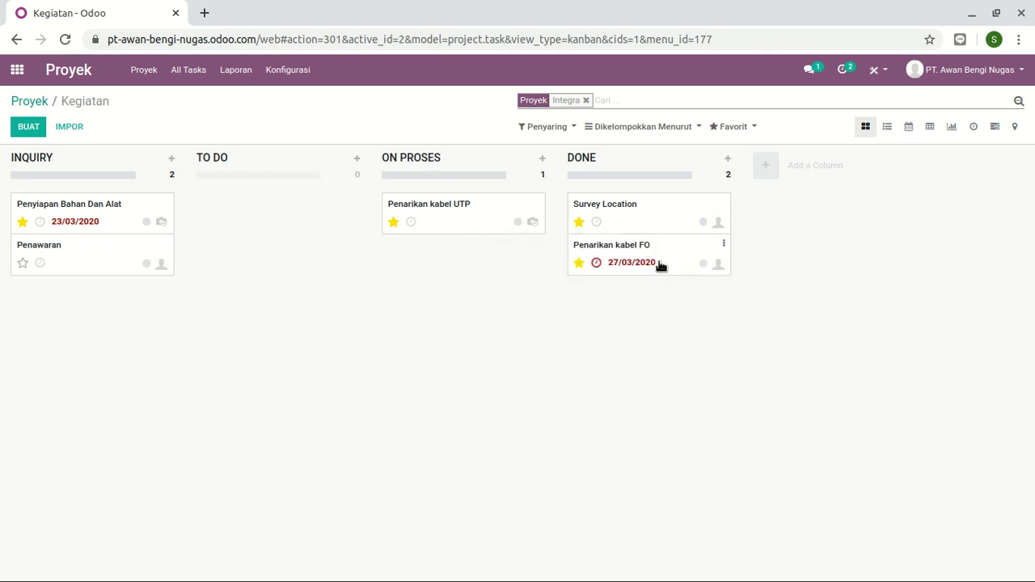
- Return to the home screen and open the Perawatan maintenance app
left_click(31, 100)
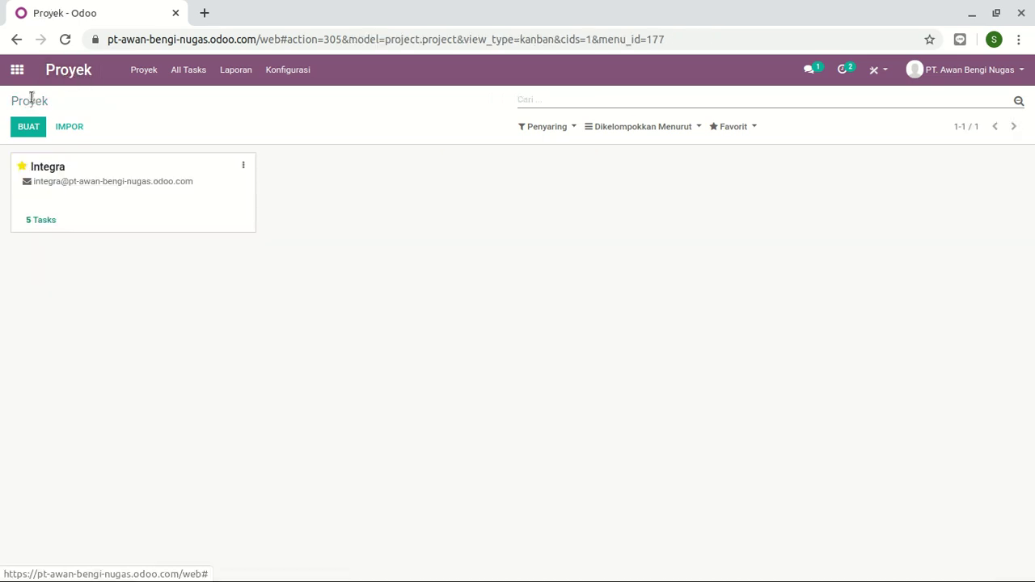
left_click(17, 71)
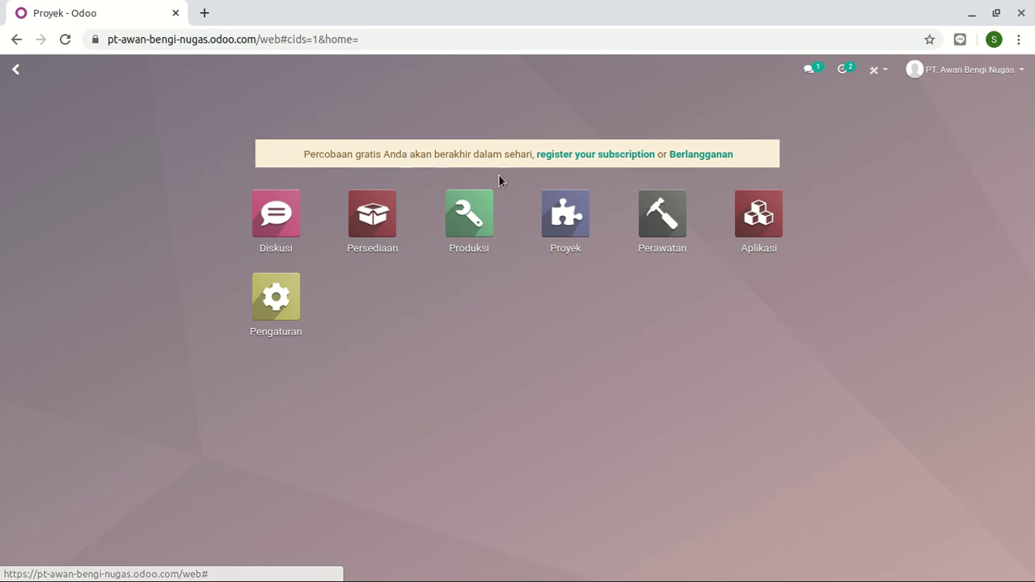
left_click(642, 232)
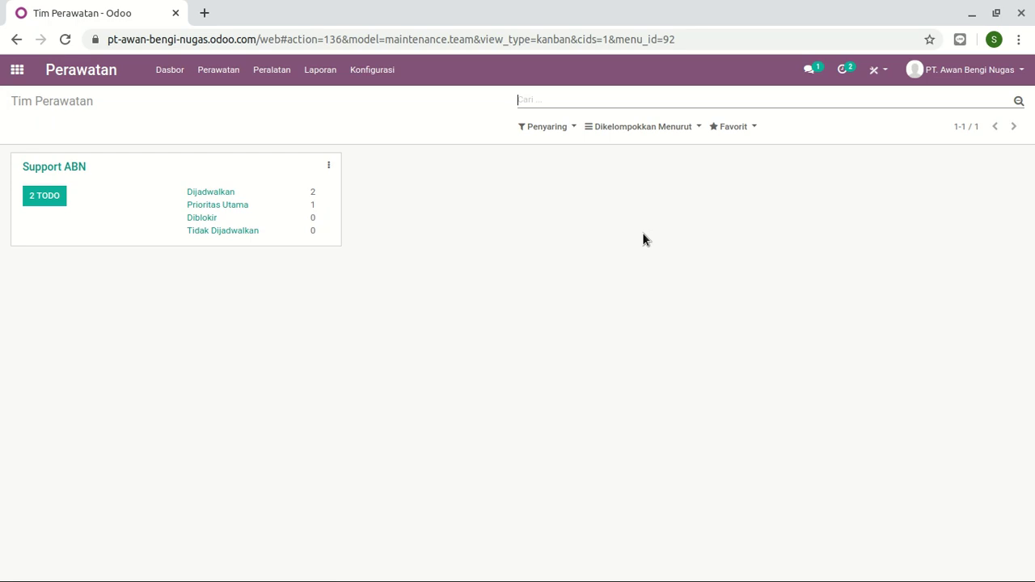
- Open Support ABN's 2 TODO requests and unfold the Diperbaiki and Pembuangan columns
left_click(44, 196)
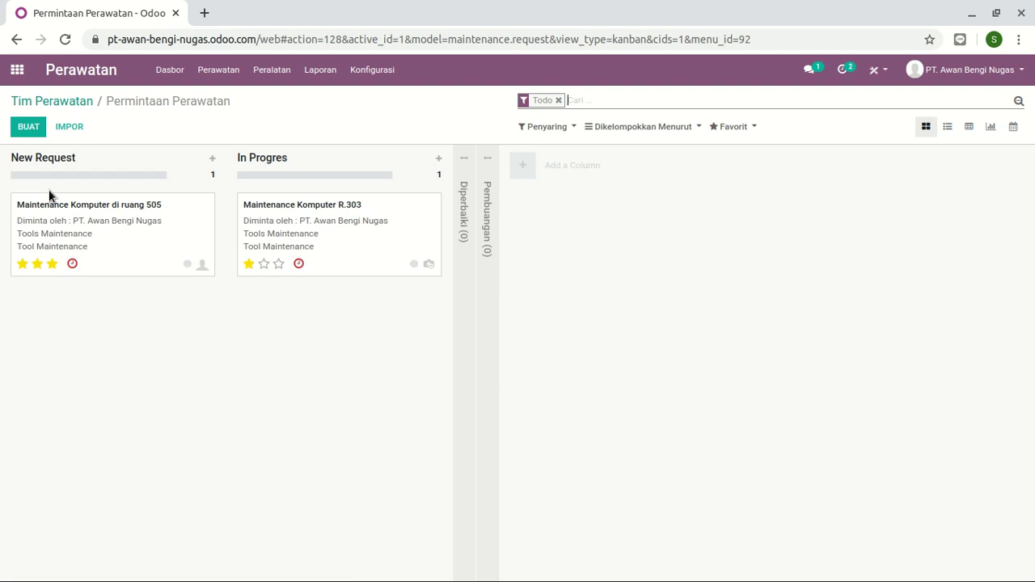
left_click(469, 177)
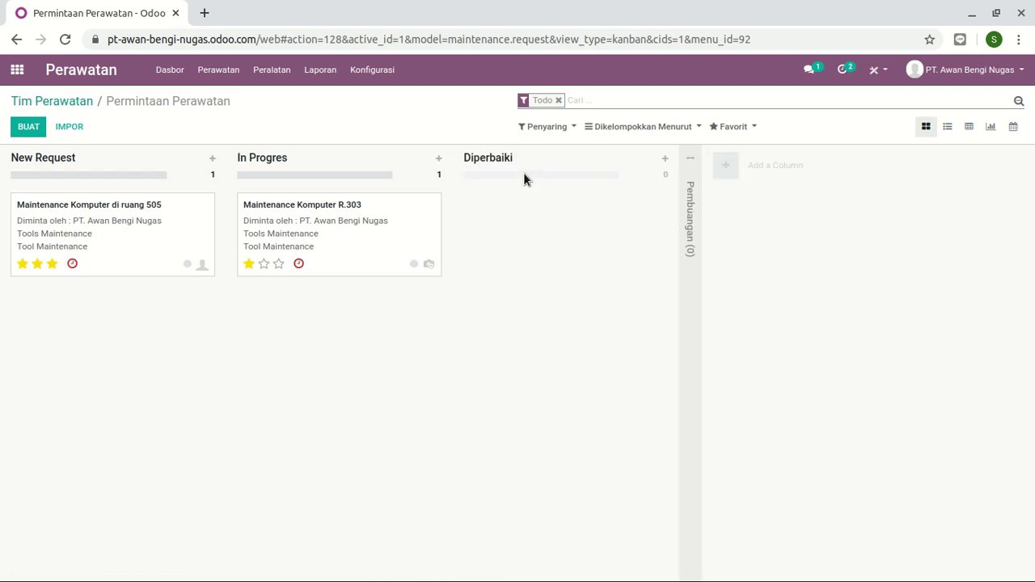
left_click(700, 163)
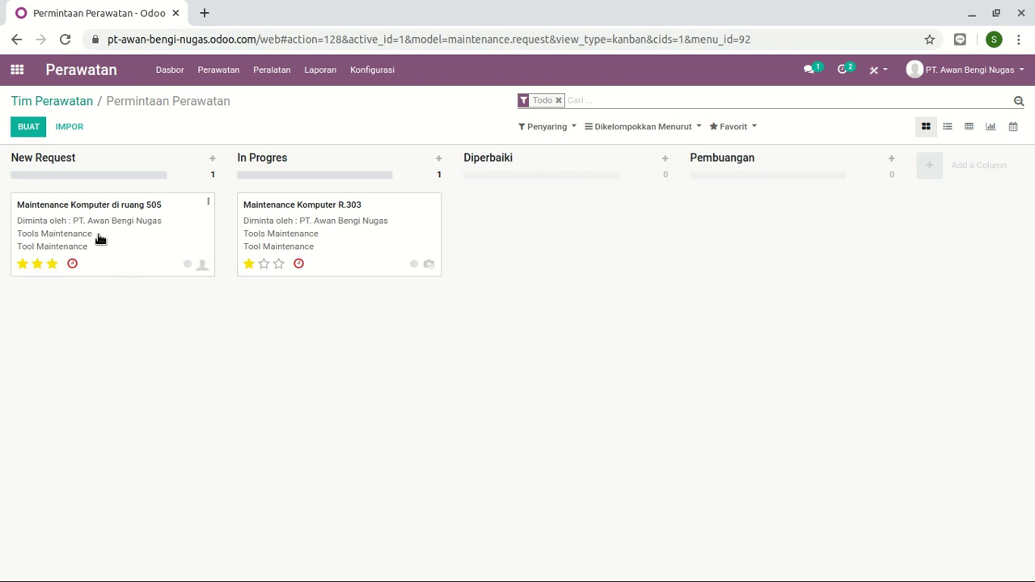
mouse_move(127, 224)
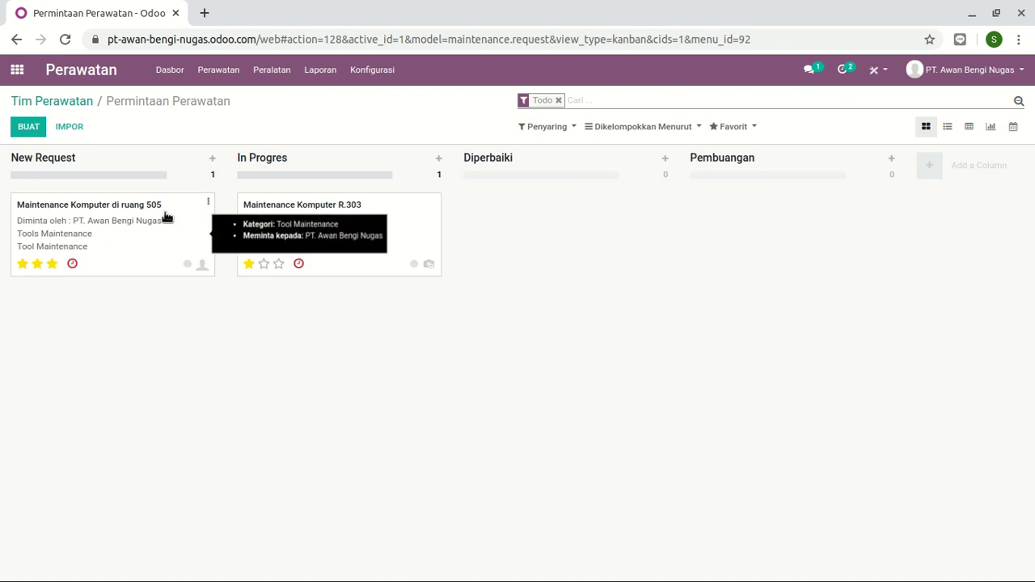
- Open the Maintenance Komputer di ruang 505 request for editing, keeping Tools Maintenance as equipment
left_click(69, 225)
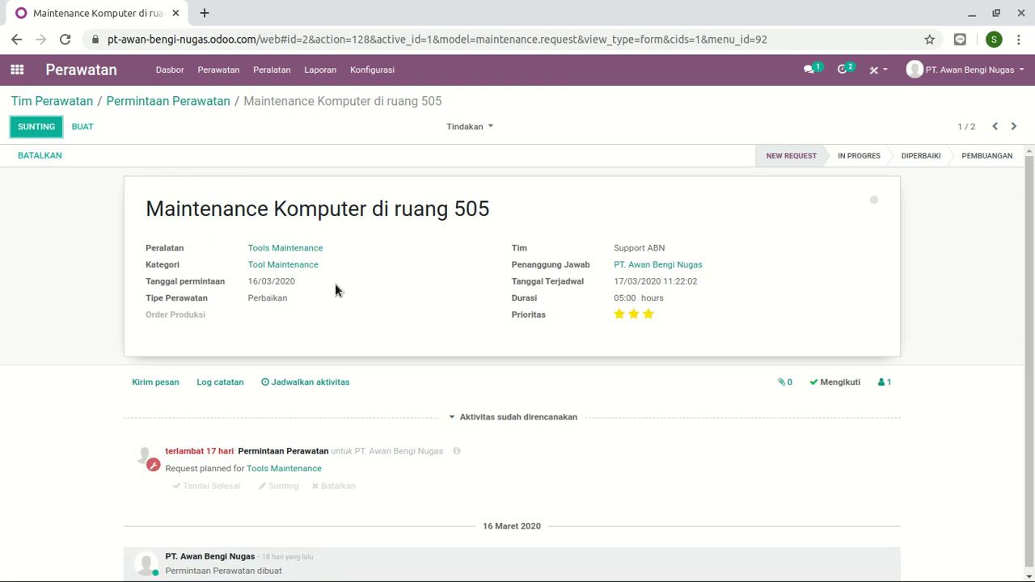
left_click(35, 126)
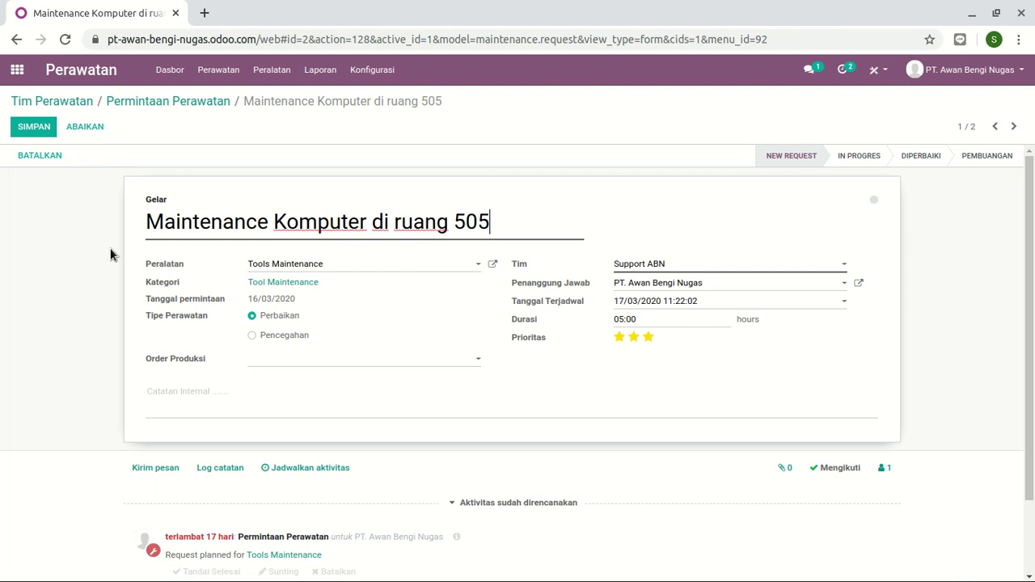
left_click(368, 271)
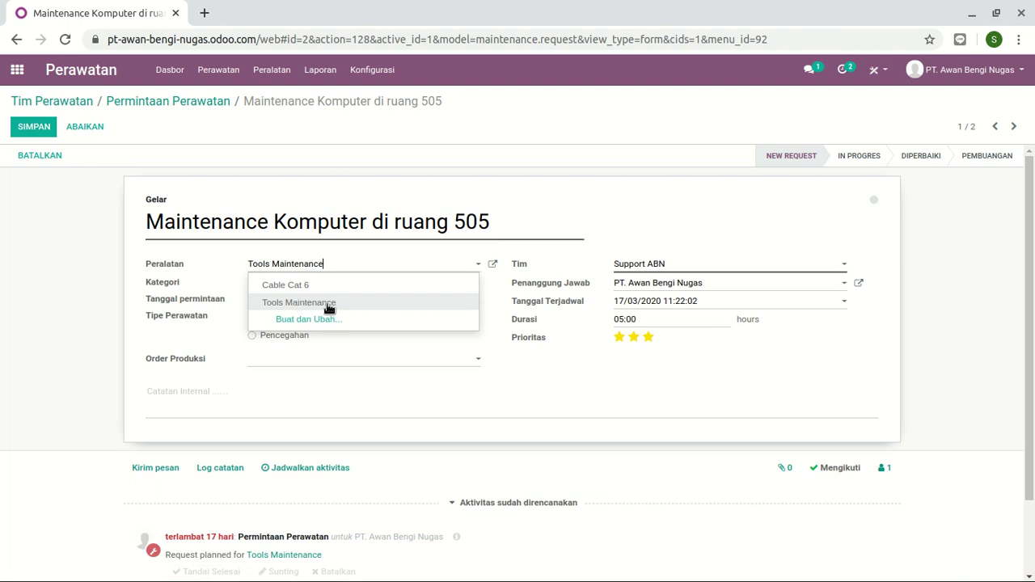
left_click(212, 283)
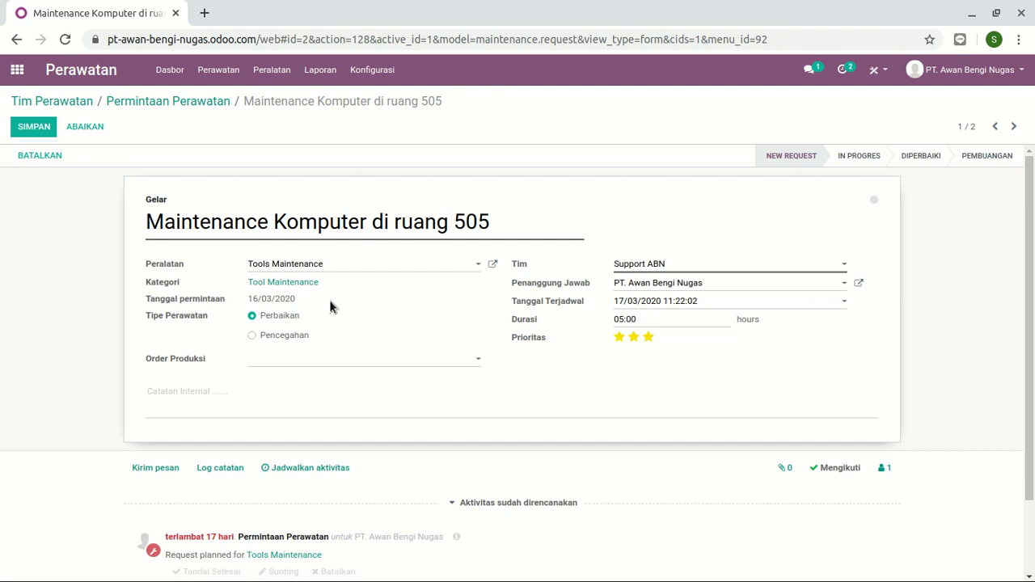
left_click(404, 360)
left_click(564, 386)
- Assign the Support ABN maintenance team and save the request
left_click(688, 269)
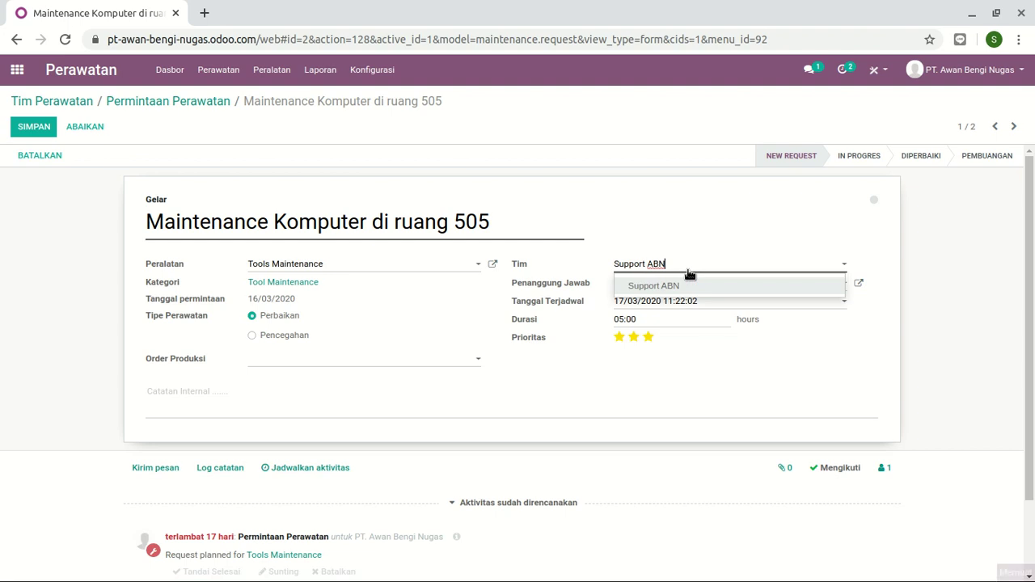
left_click(697, 267)
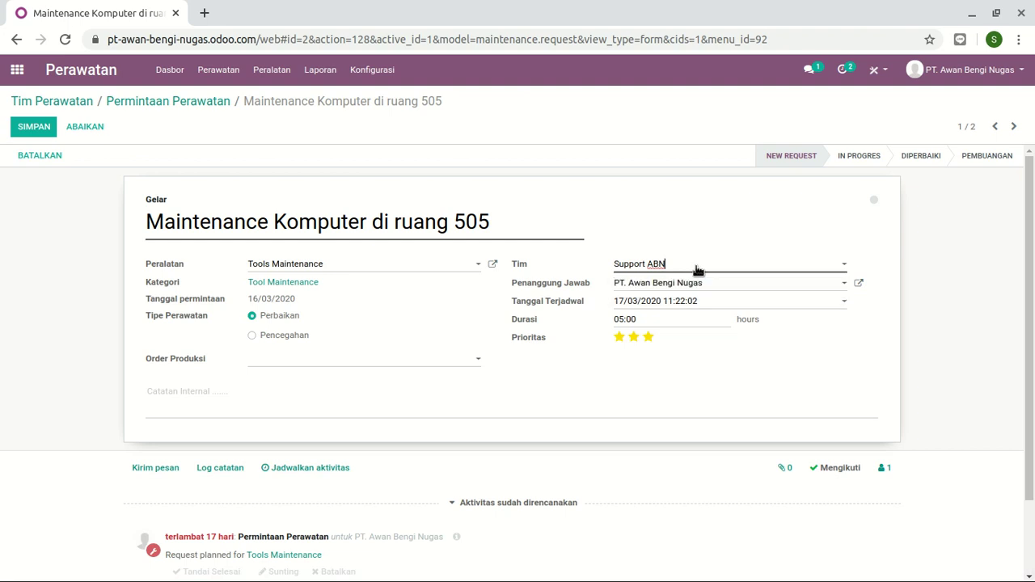
left_click(697, 270)
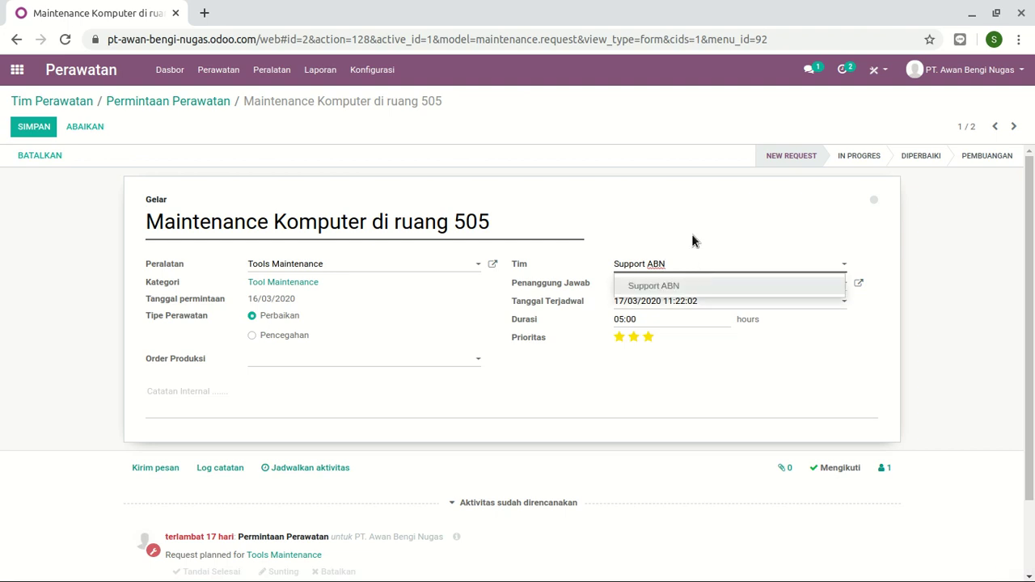
left_click(690, 226)
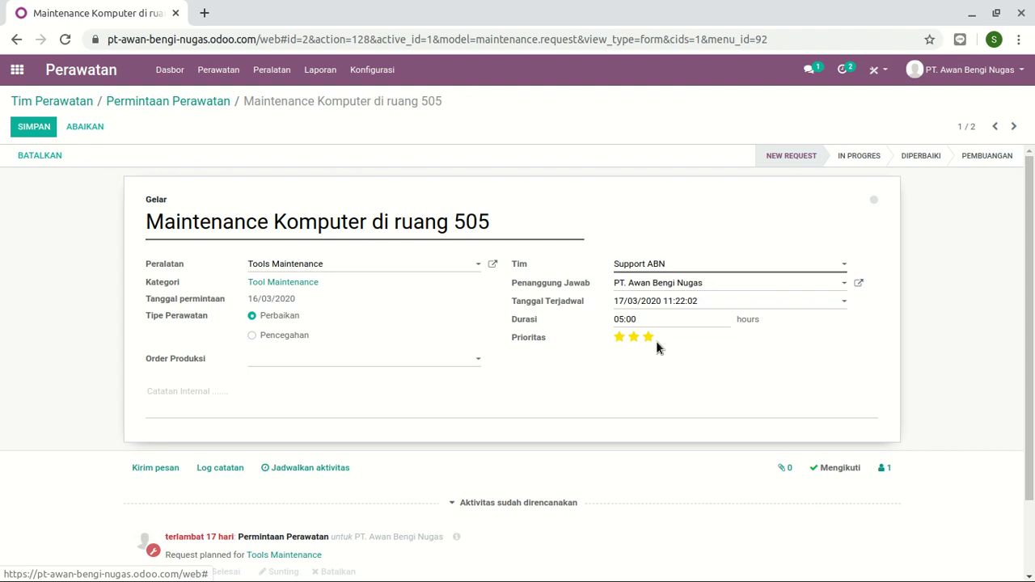
left_click(43, 134)
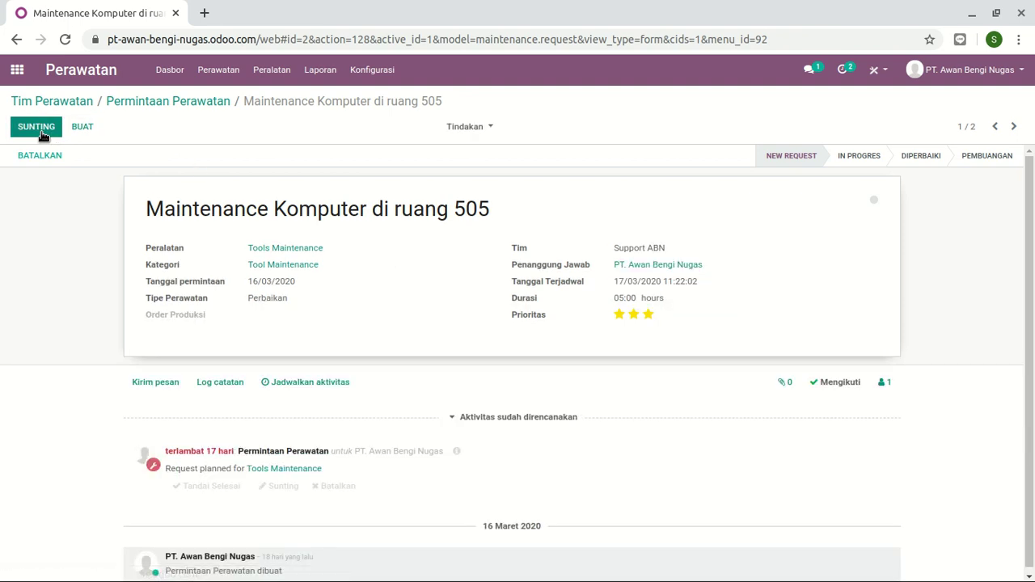
- Move the 505 request card through In Progres and Diperbaiki into Pembuangan, then view the maintenance teams
left_click(143, 103)
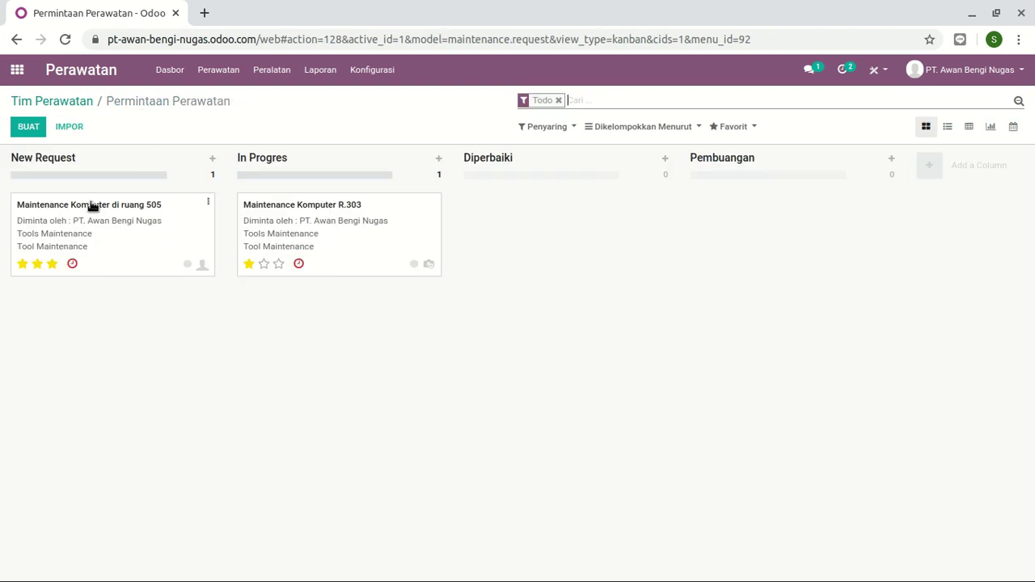
mouse_move(89, 206)
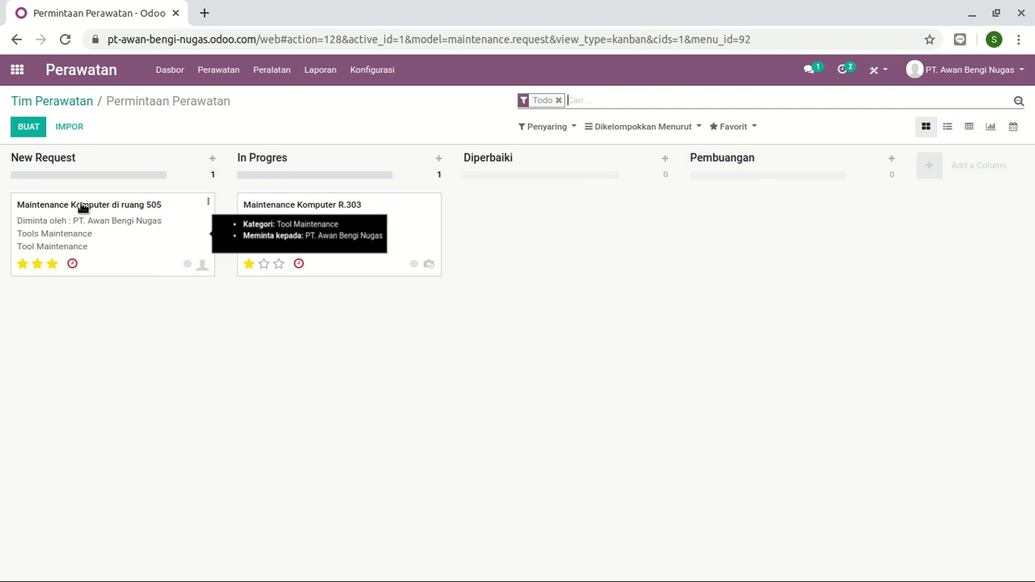
left_click_drag(82, 207, 296, 299)
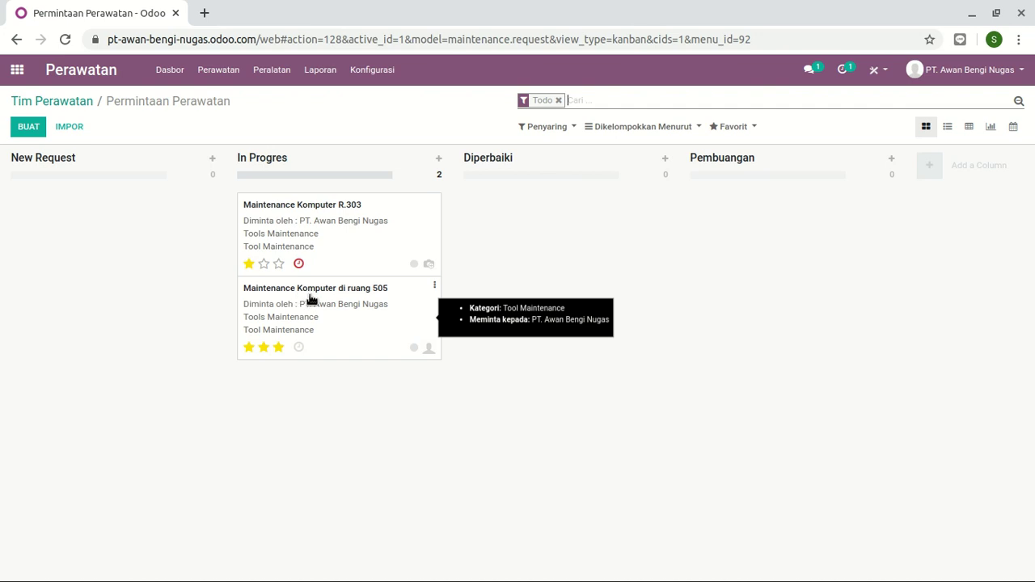
left_click_drag(311, 299, 558, 208)
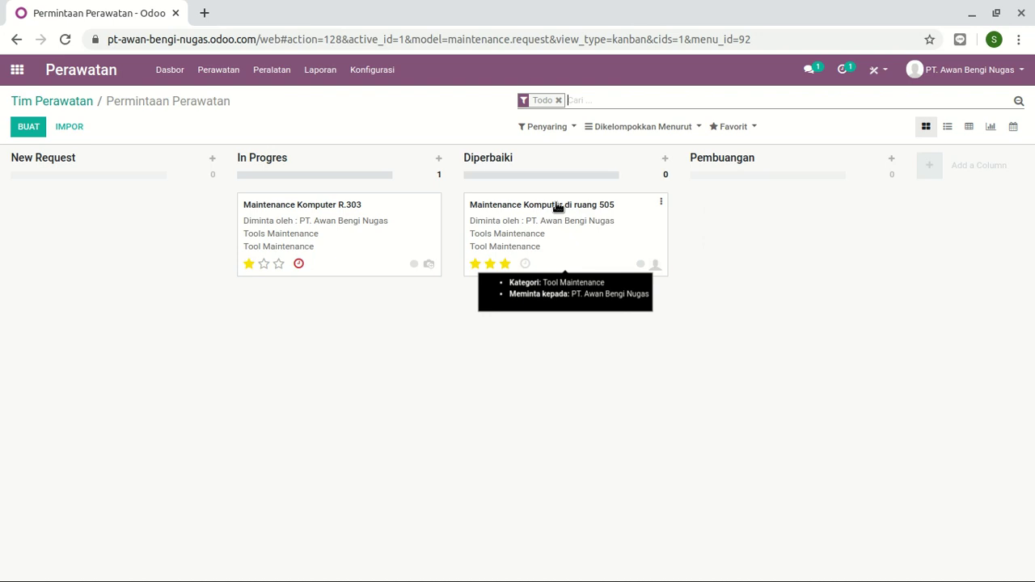
left_click_drag(557, 207, 763, 212)
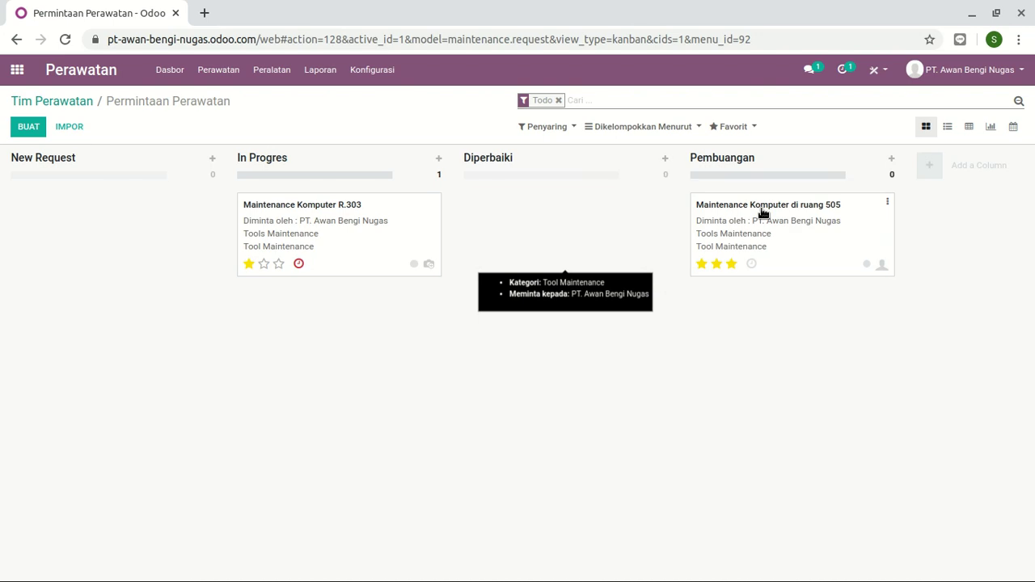
left_click(36, 71)
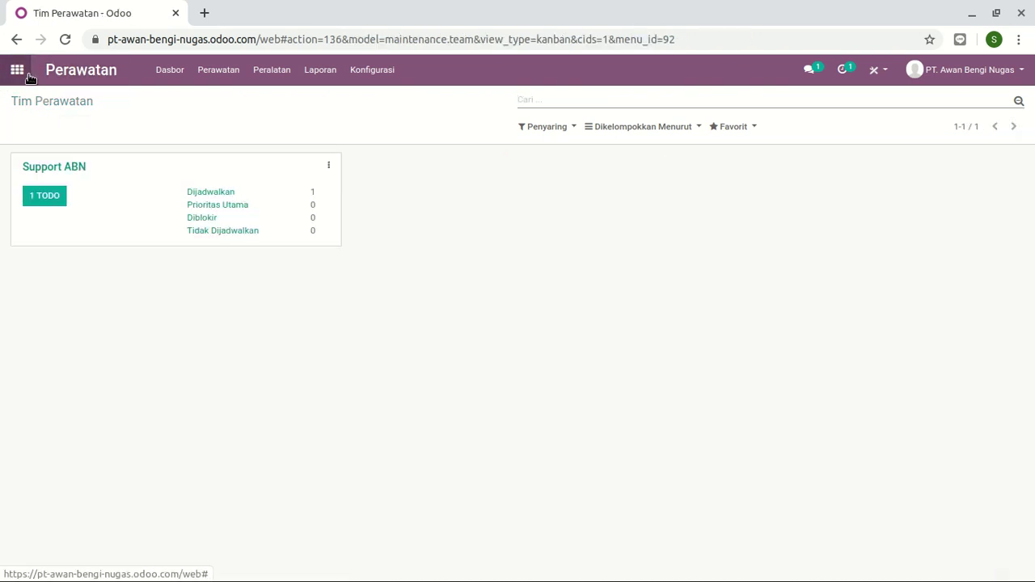
- Install the Situs Web app from the Aplikasi catalogue and confirm the installation
left_click(22, 73)
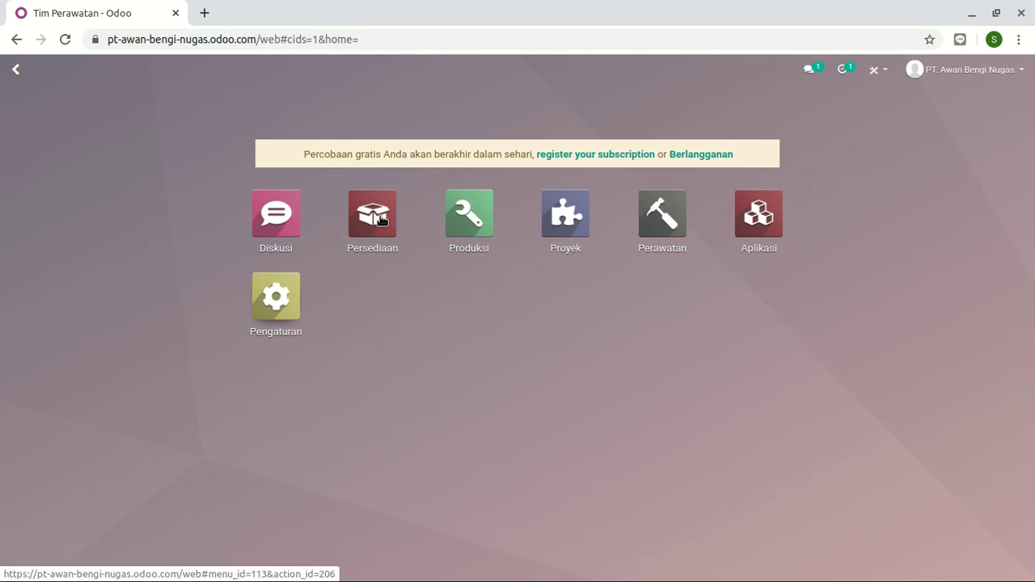
left_click(764, 233)
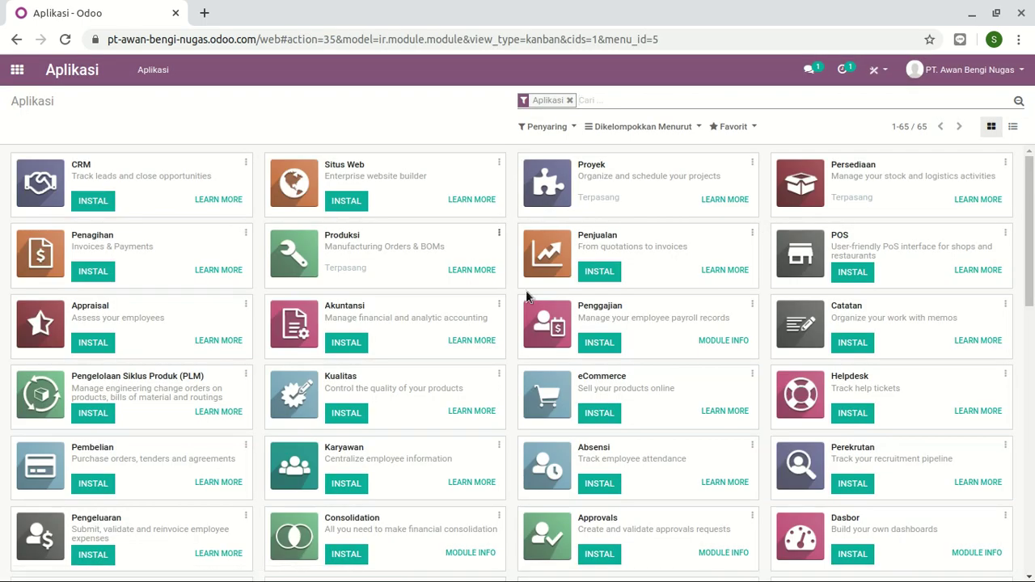
scroll(586, 311, "down", 2)
scroll(518, 311, "up", 2)
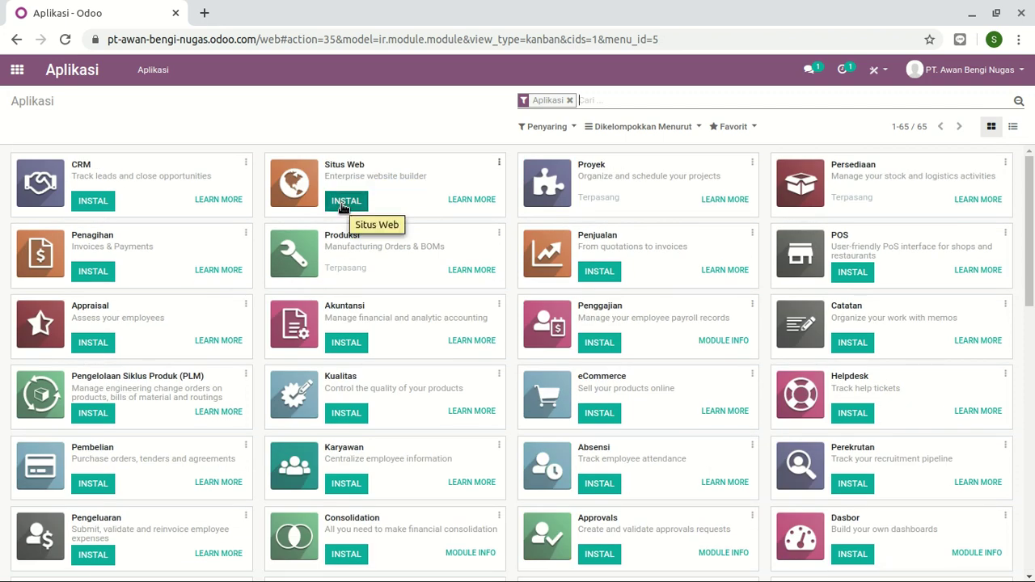
left_click(344, 205)
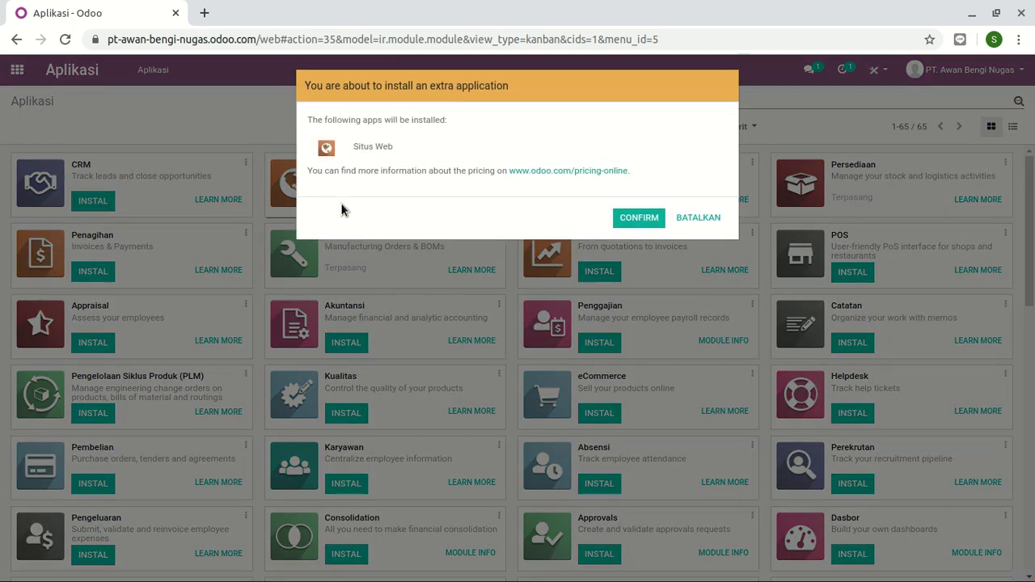
left_click(641, 220)
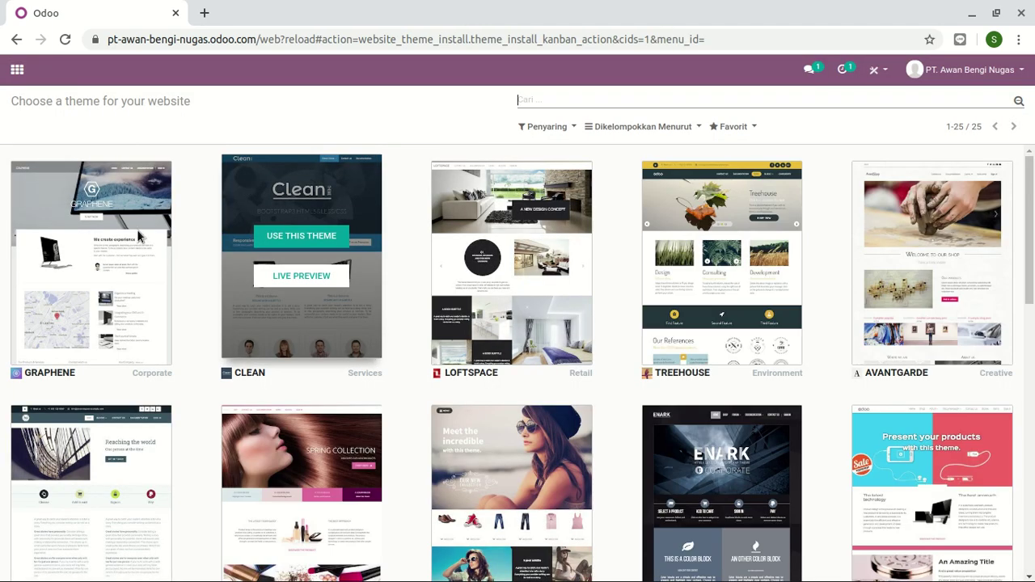
- Return to the apps home menu and open the newly installed Situs Web app
mouse_move(126, 212)
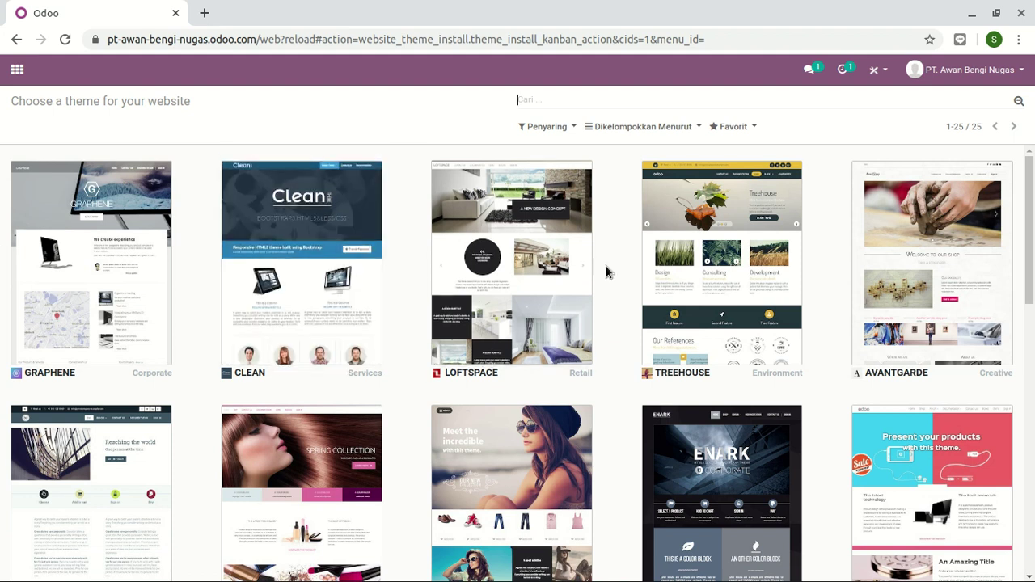
mouse_move(782, 287)
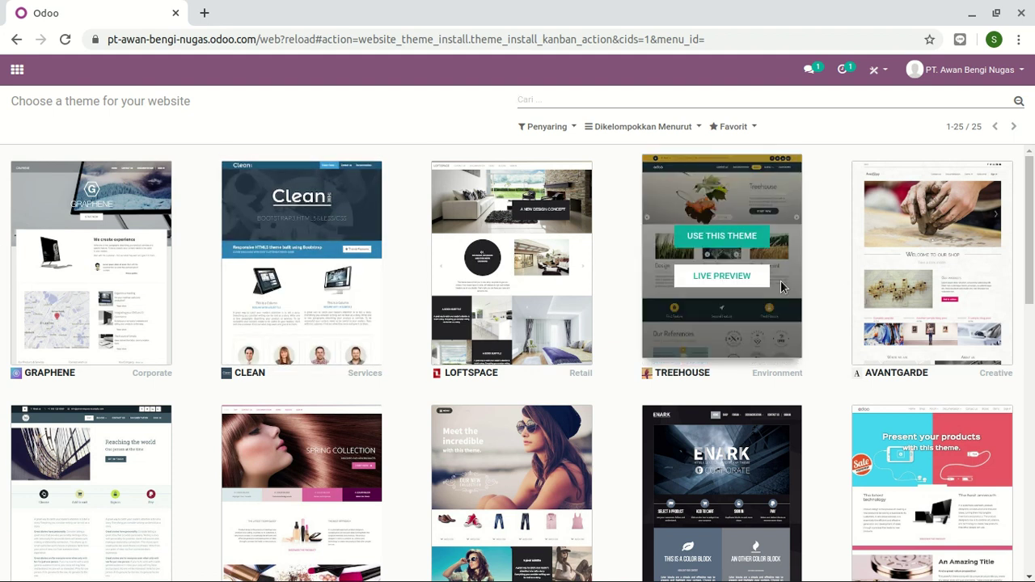
left_click(16, 70)
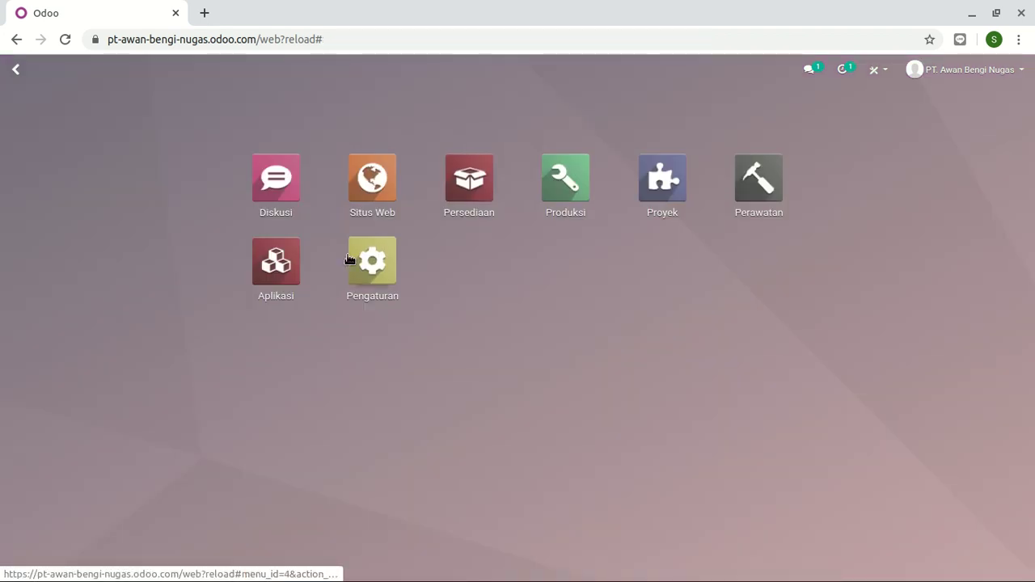
left_click(366, 184)
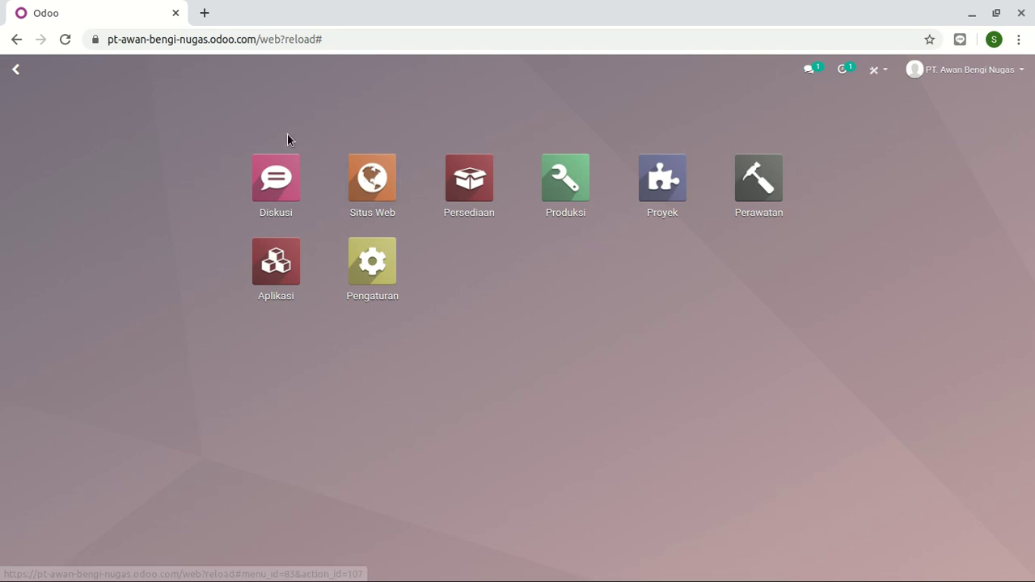
- Minimize Odoo and bring the Google Slides presentation to slide 10, ATUR
left_click(972, 14)
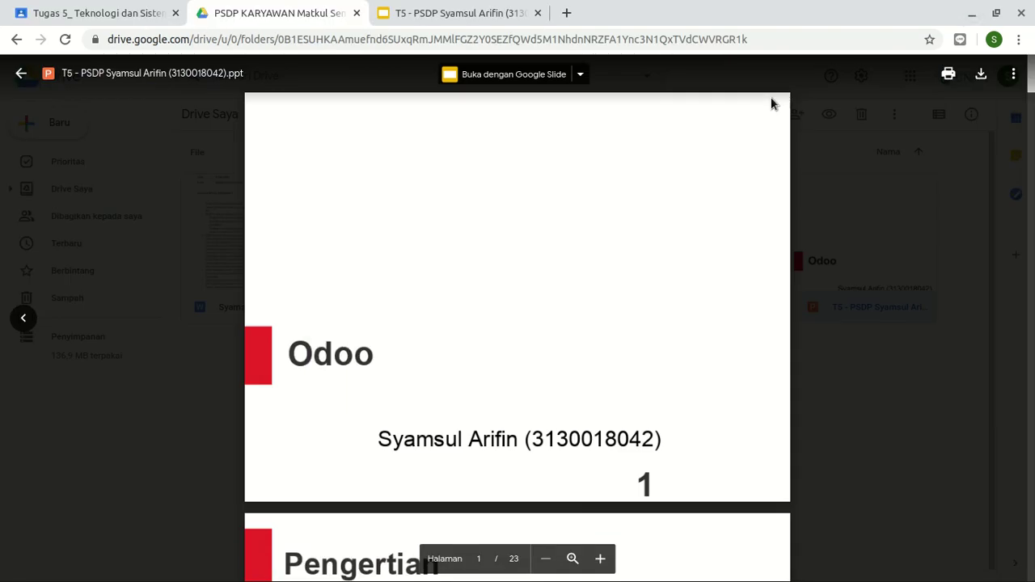
left_click(478, 6)
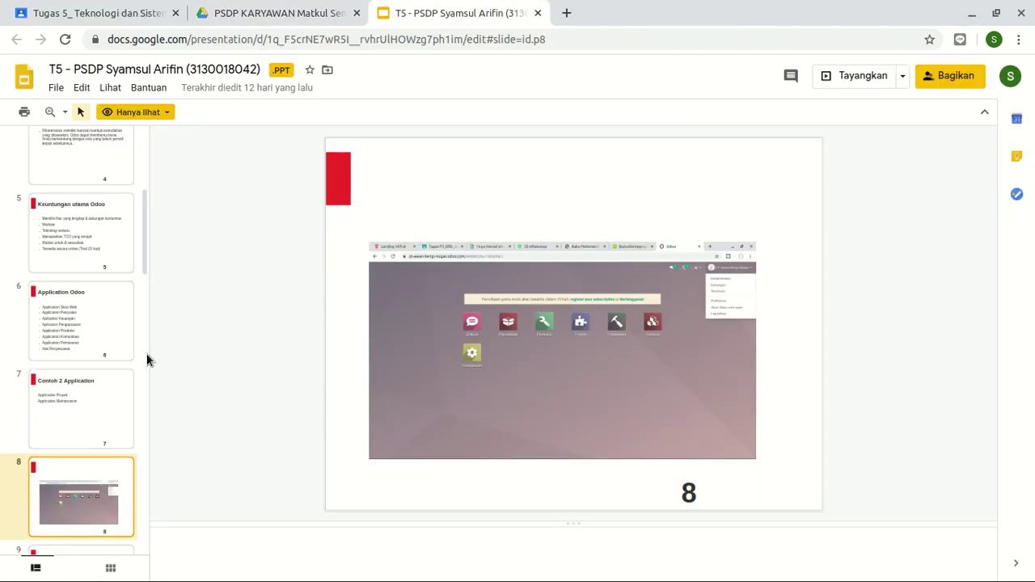
key("Down")
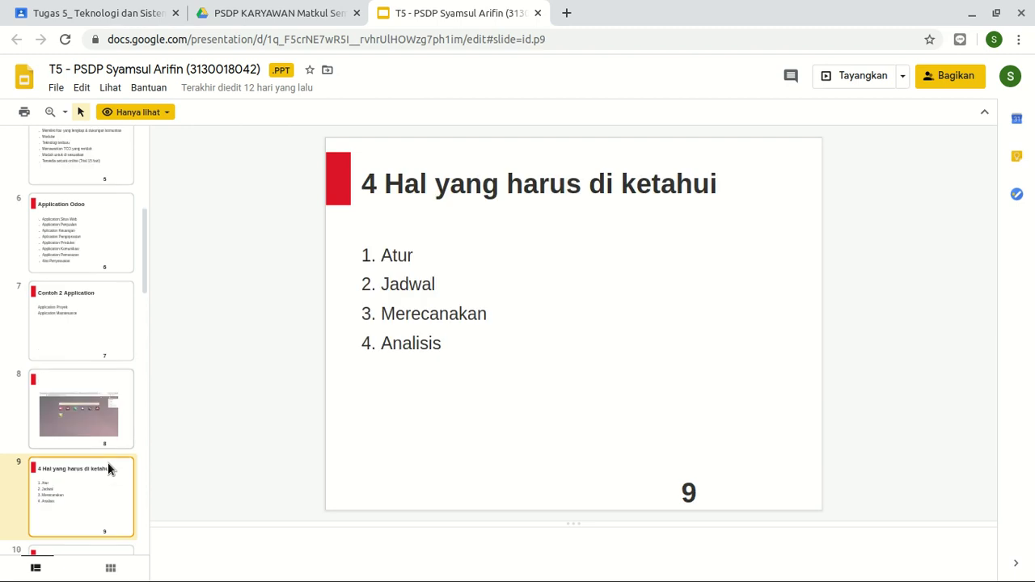
left_click(102, 397)
key("Down")
left_click(102, 397)
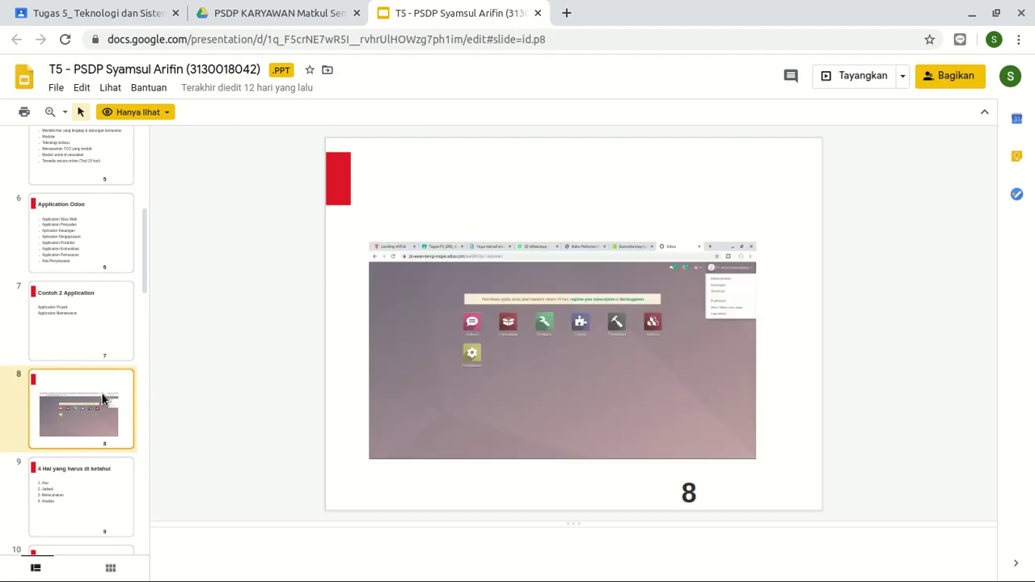
key("Down")
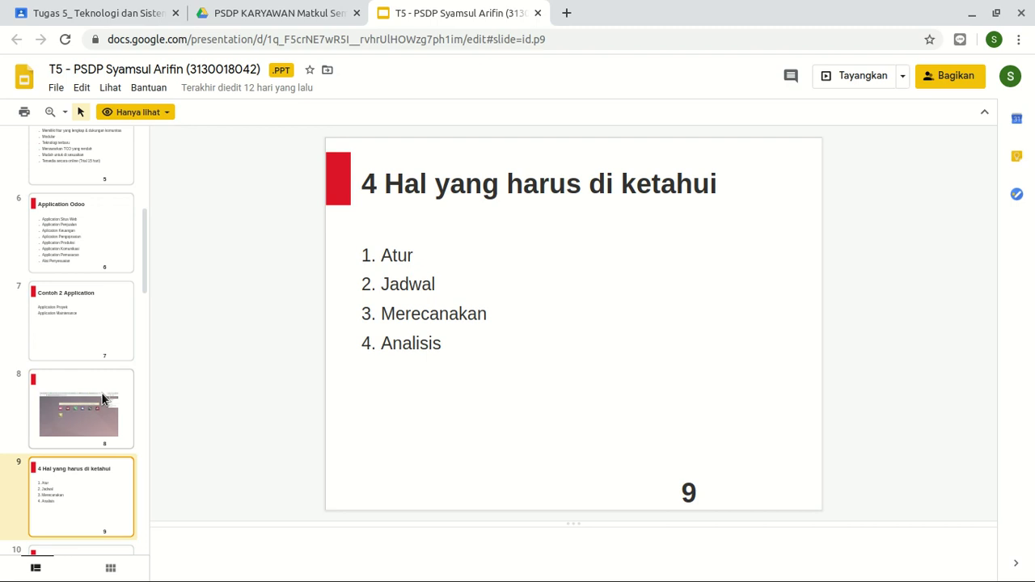
key("Down")
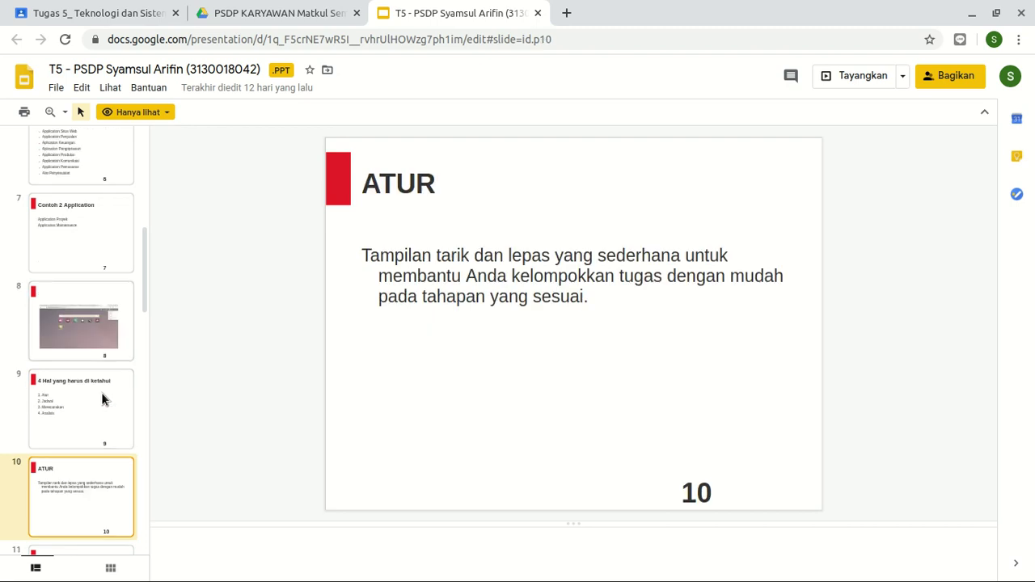